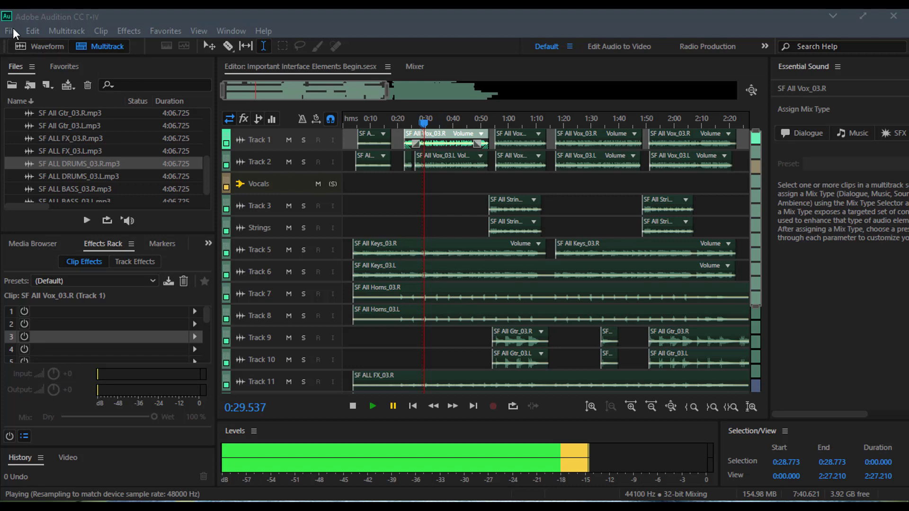
left_click(127, 32)
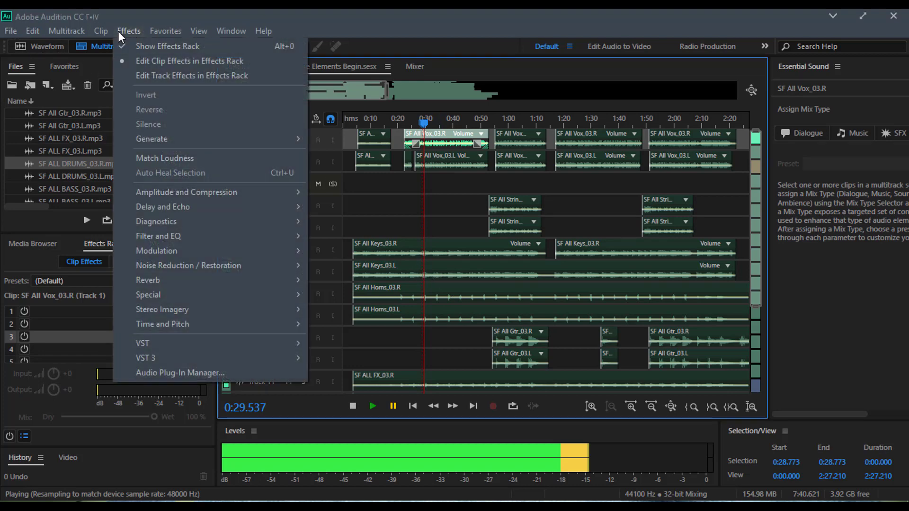
mouse_move(76, 30)
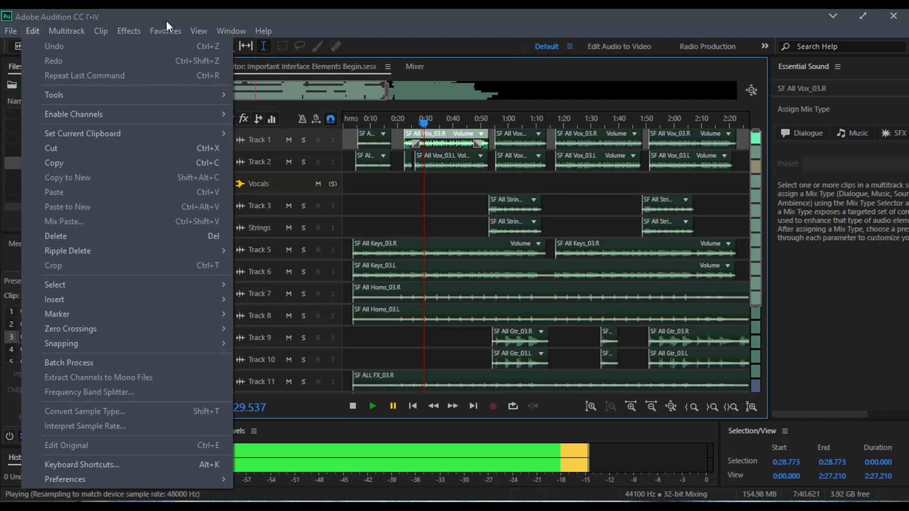
mouse_move(123, 29)
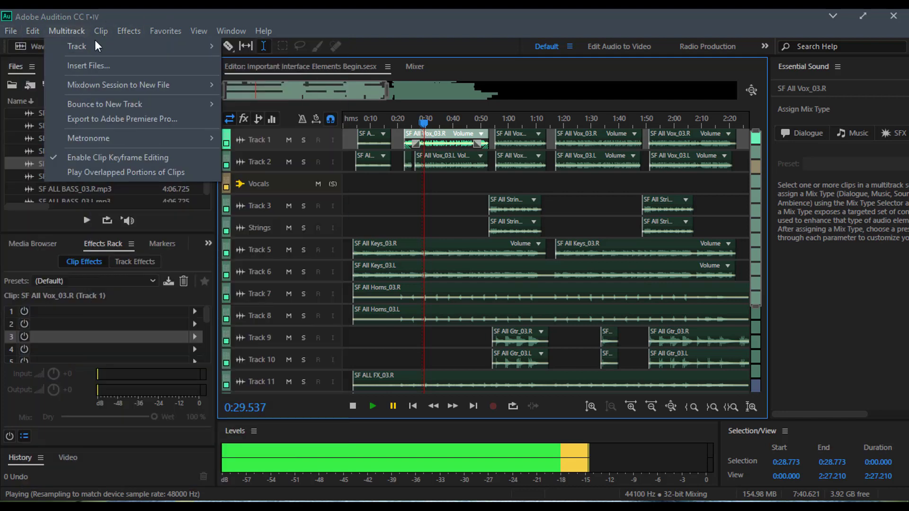
left_click(617, 460)
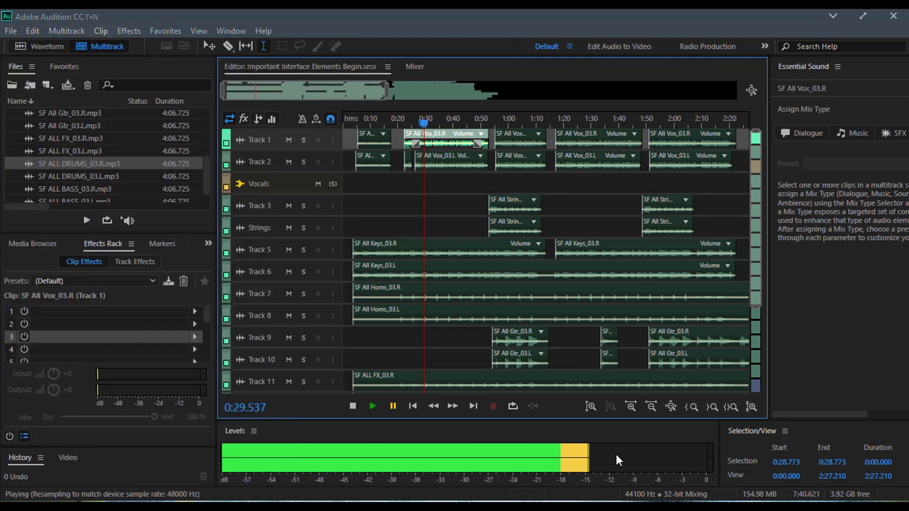
left_click(618, 459)
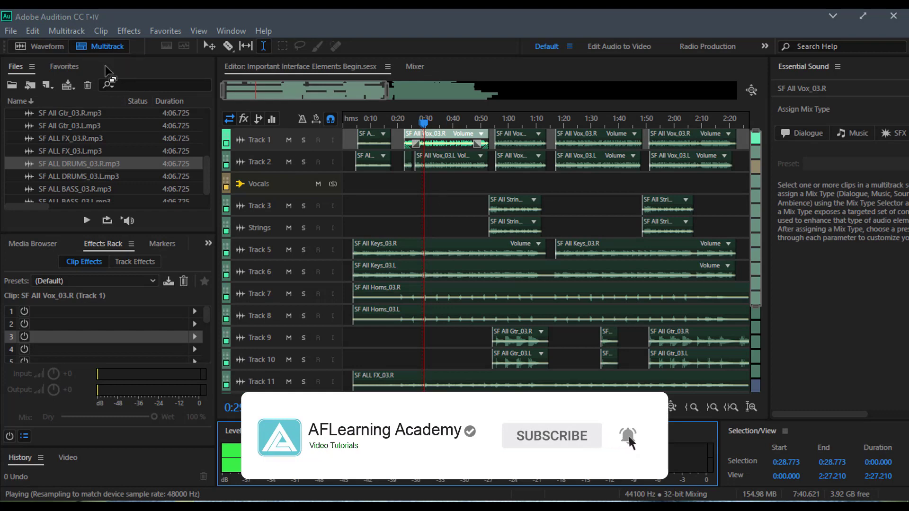
Step: Look over the Keys, Strings and Vox clips in the multitrack session, ending on the SF All Vox_03.R clip near 0:30 on Track 1
left_click(428, 251)
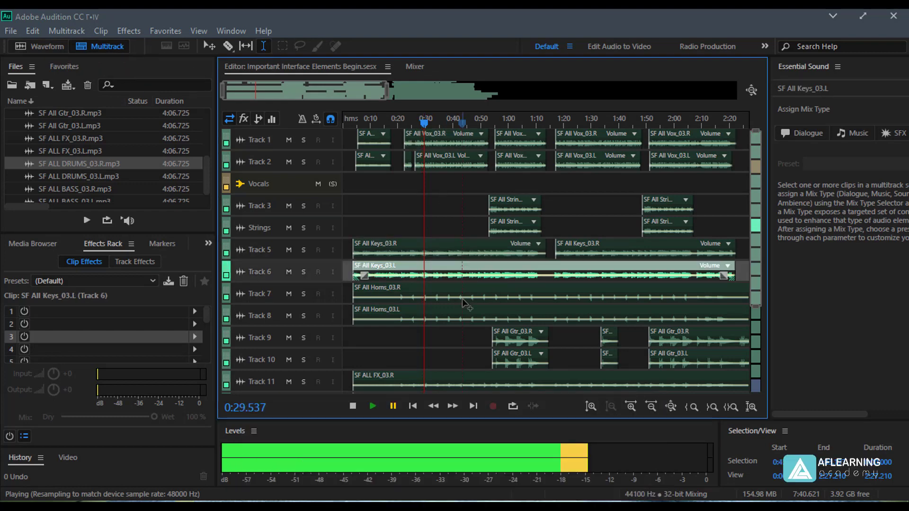
left_click(463, 294)
left_click(464, 249)
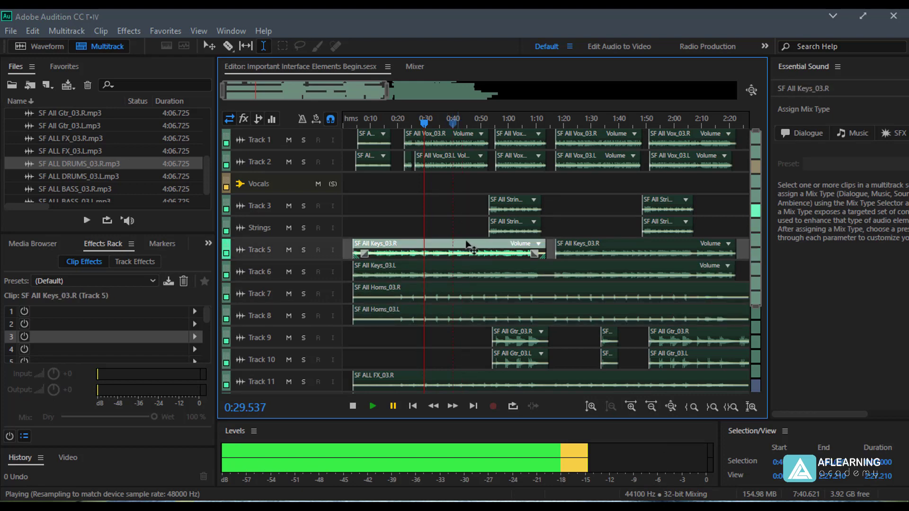
left_click(574, 249)
left_click(673, 205)
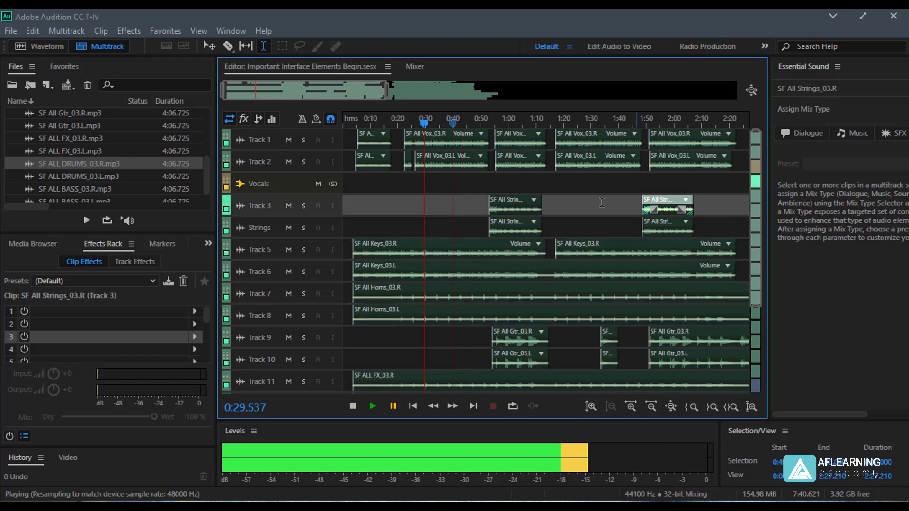
left_click(508, 142)
left_click(448, 139)
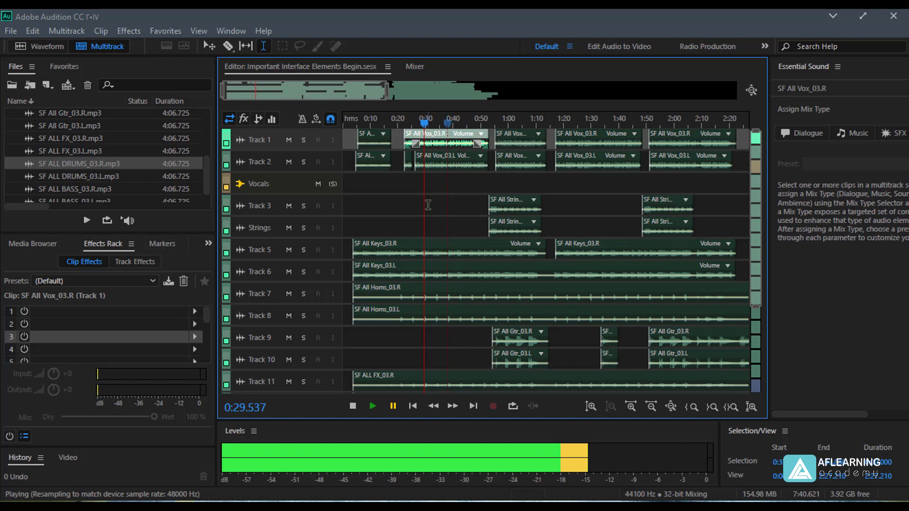
scroll(393, 220, "down", 3)
scroll(393, 223, "up", 3)
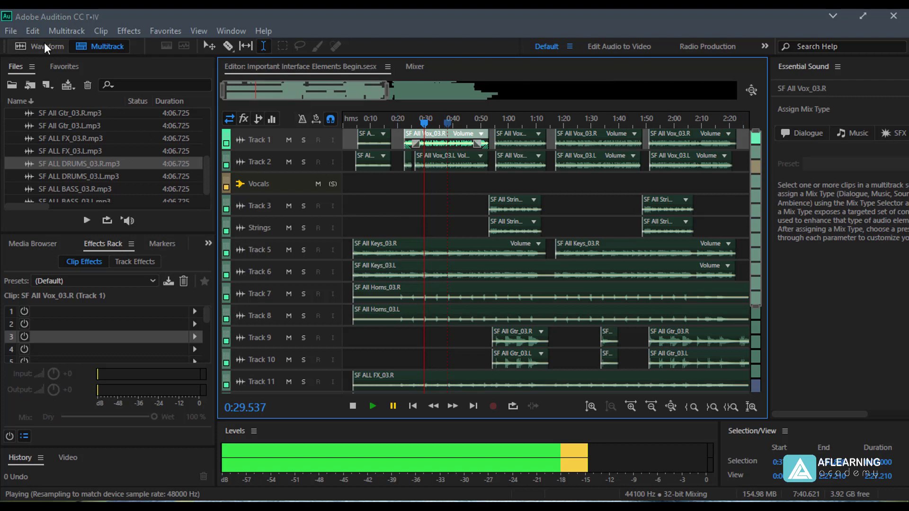
left_click(392, 247)
left_click(442, 136)
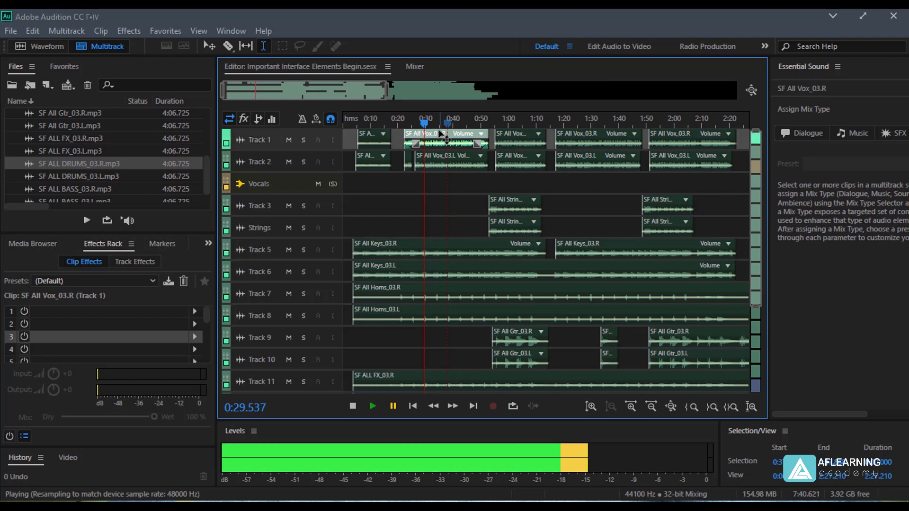
Step: Compare the SF All Vox_03.R clip in the Waveform editor with the multitrack session, finishing in the multitrack view
left_click(28, 46)
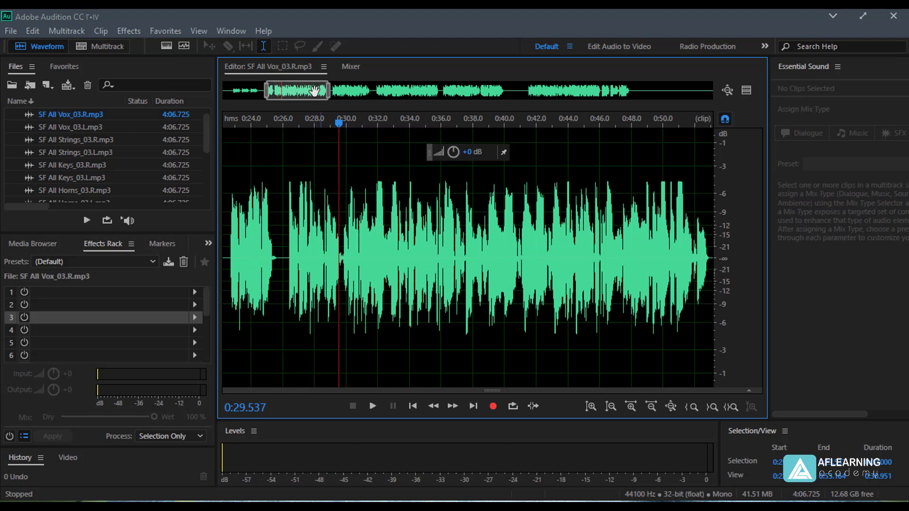
left_click(103, 48)
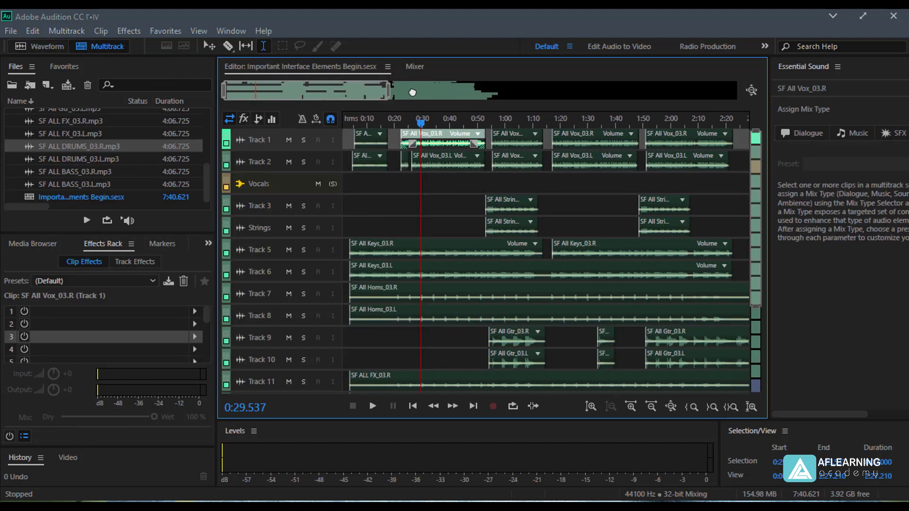
left_click(52, 48)
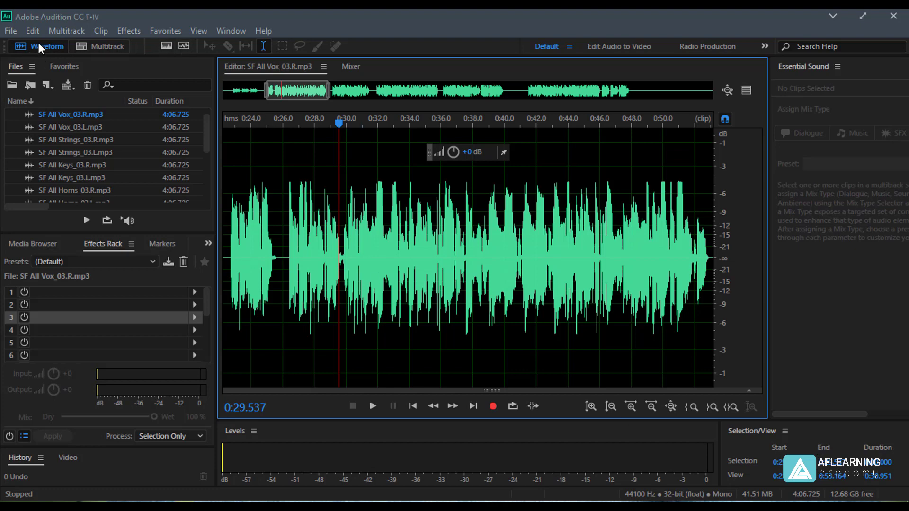
left_click(100, 46)
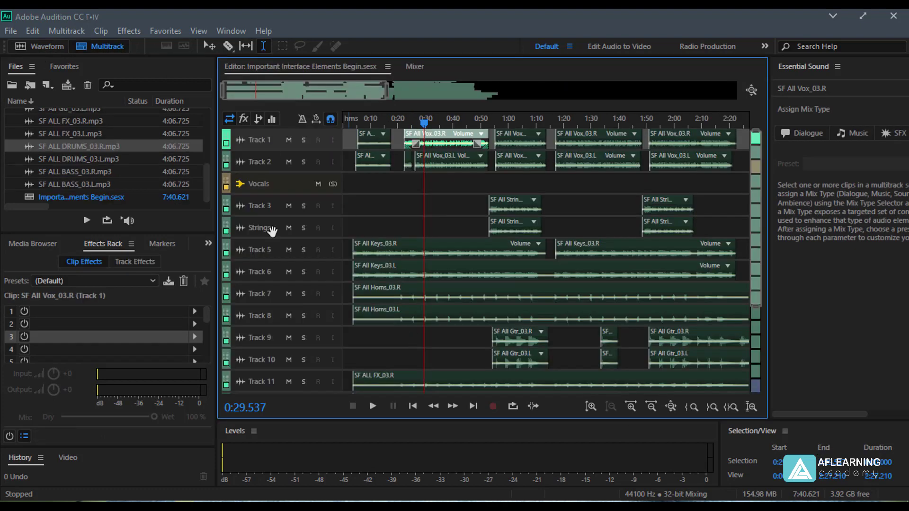
left_click(43, 47)
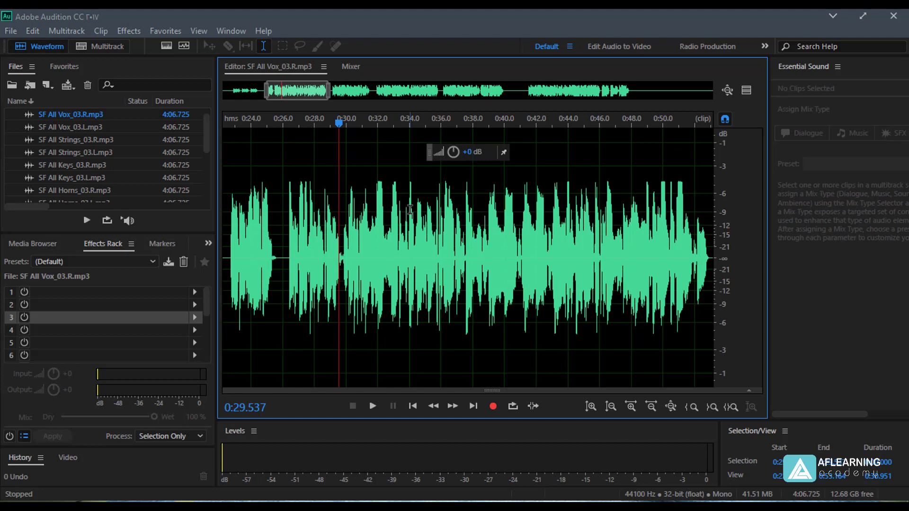
left_click(108, 47)
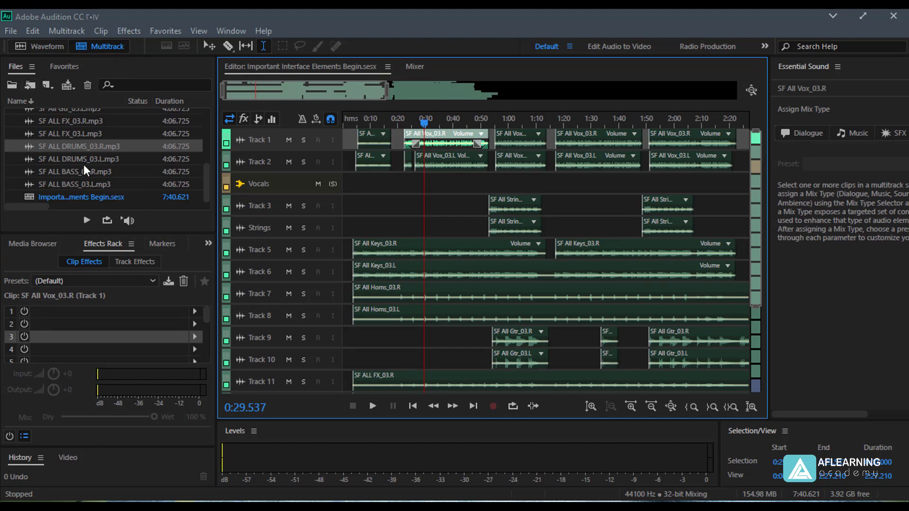
Step: Look through the bass and drum files in the project's file list and select SF ALL BASS_03.R.mp3
left_click(78, 183)
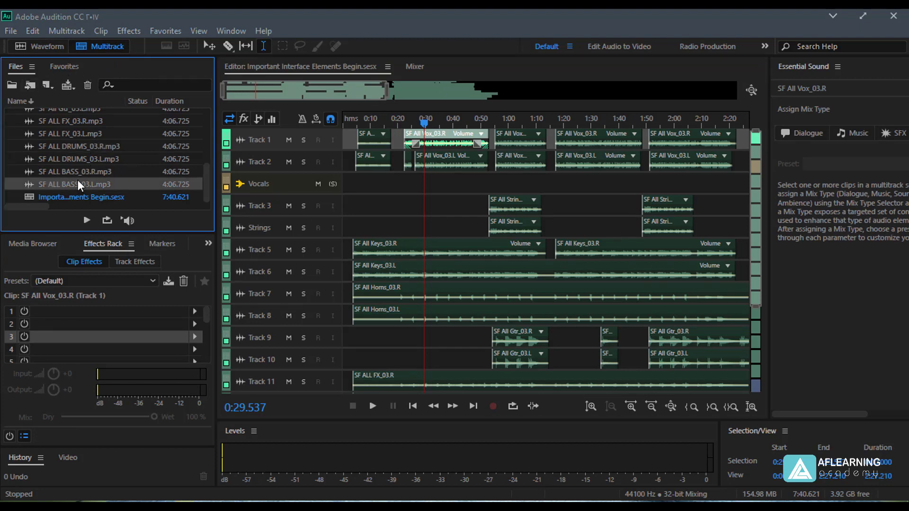
left_click(78, 155)
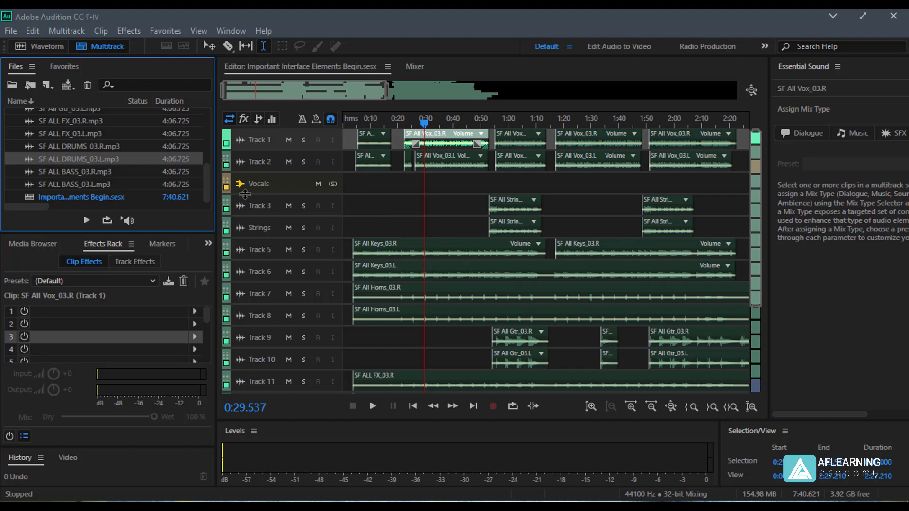
left_click(91, 172)
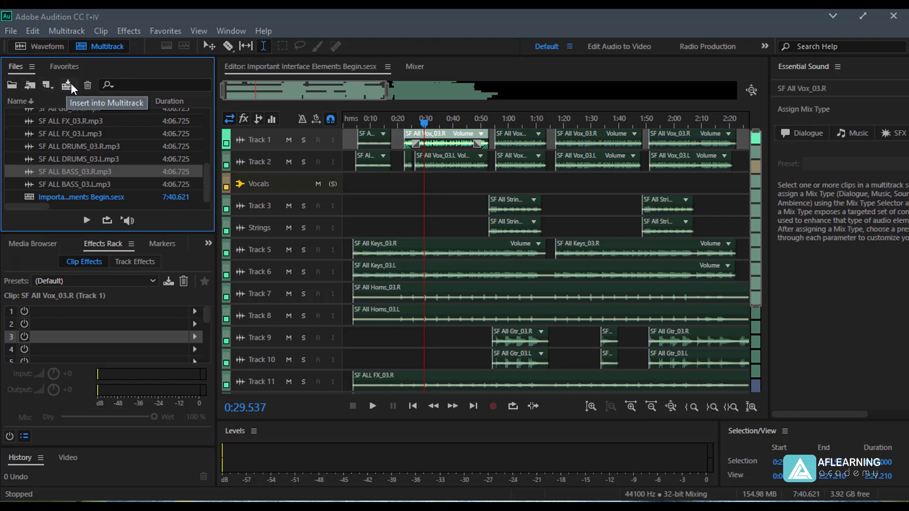
Step: Filter the project's file list by "str" and clear the filter again
left_click(126, 84)
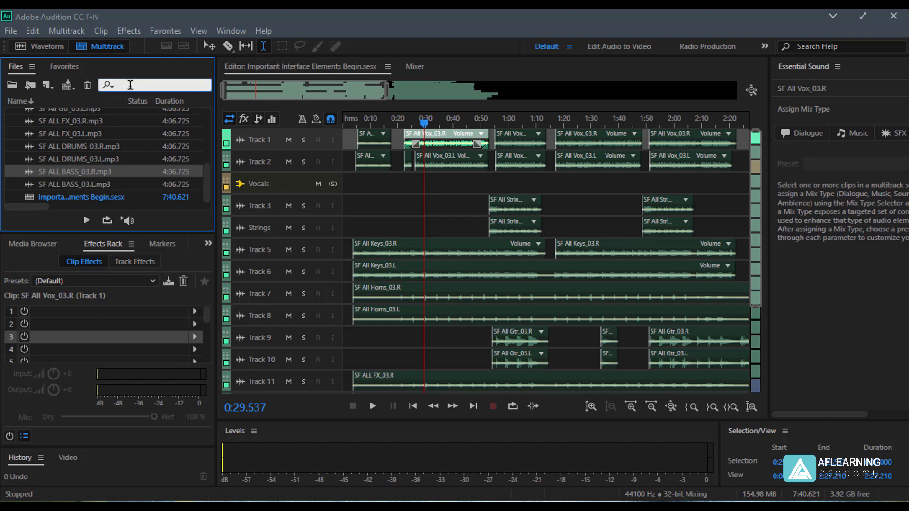
type("str")
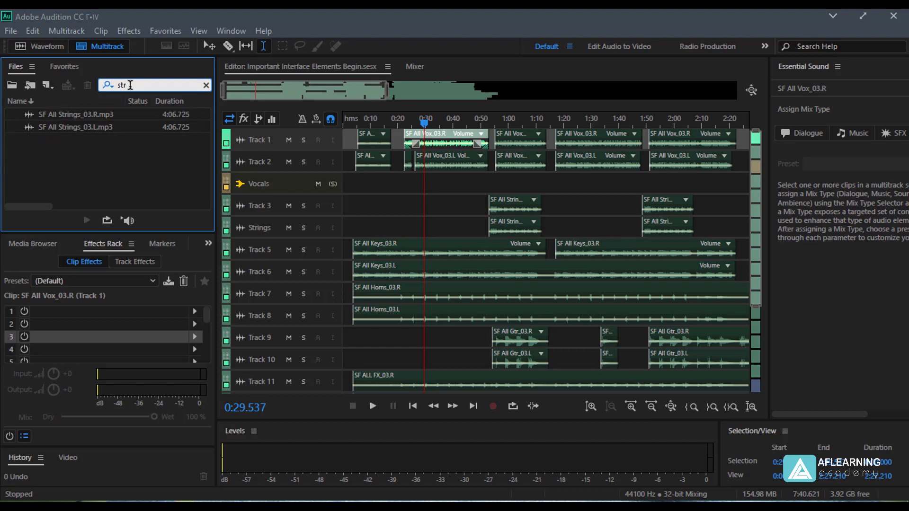
key("BackSpace")
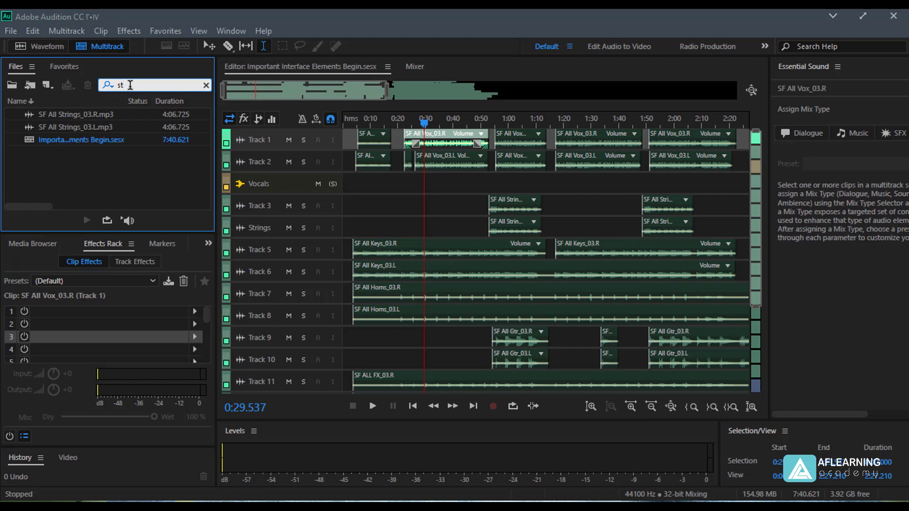
key("BackSpace")
key("BackSpace")
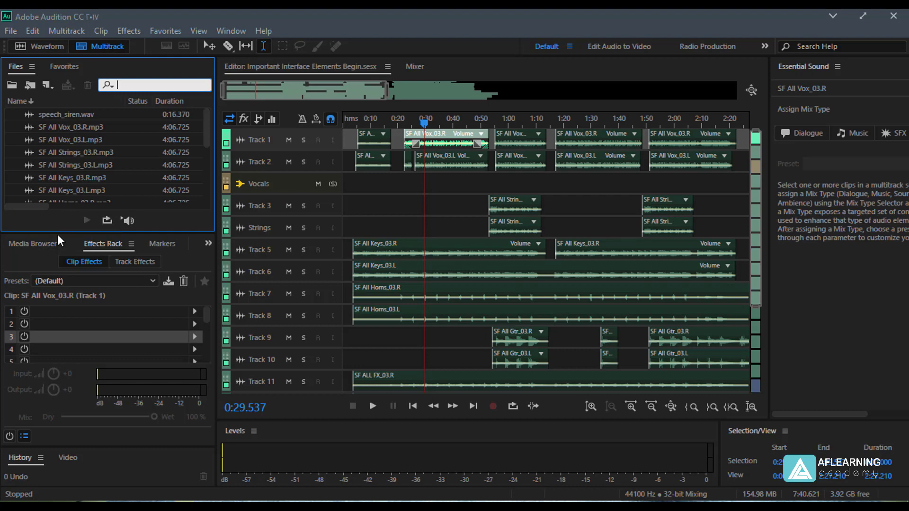
Step: Try docking the Media Browser with the Files panel, return it to the Effects Rack group and show the file list
left_click_drag(53, 244, 90, 156)
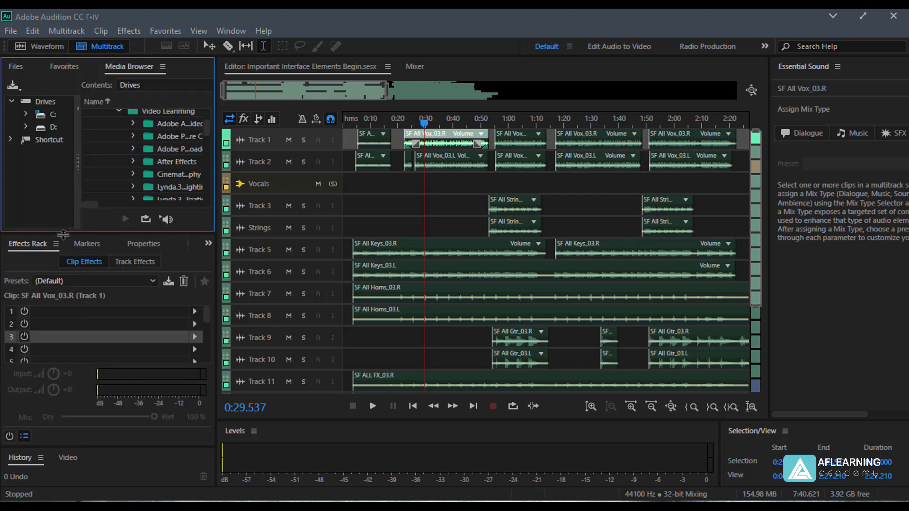
left_click_drag(116, 67, 45, 246)
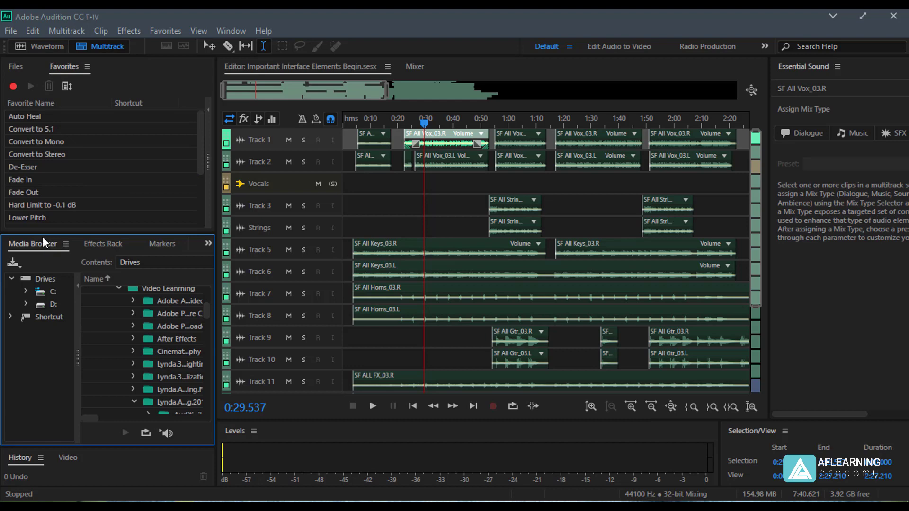
left_click(16, 67)
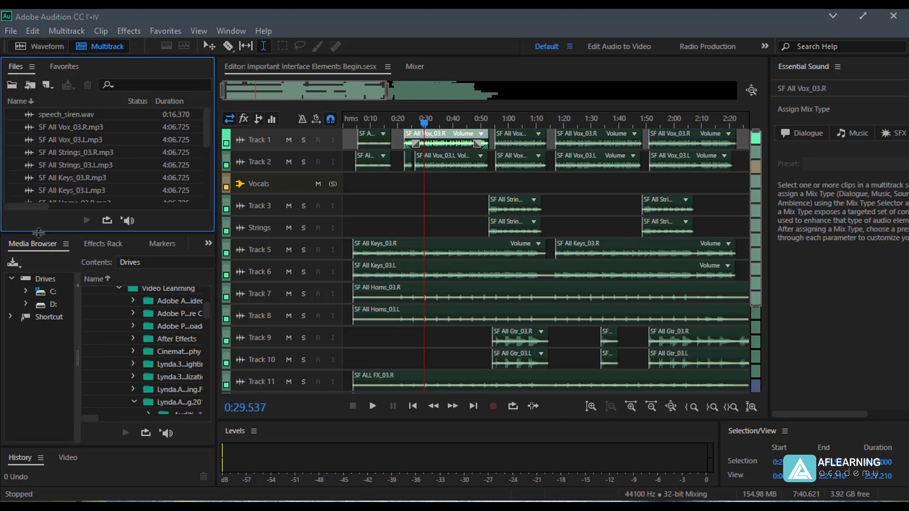
Step: Enlarge the Media Browser by shortening the Files panel, widen its contents list and select the file starting with 002
left_click_drag(40, 232, 37, 168)
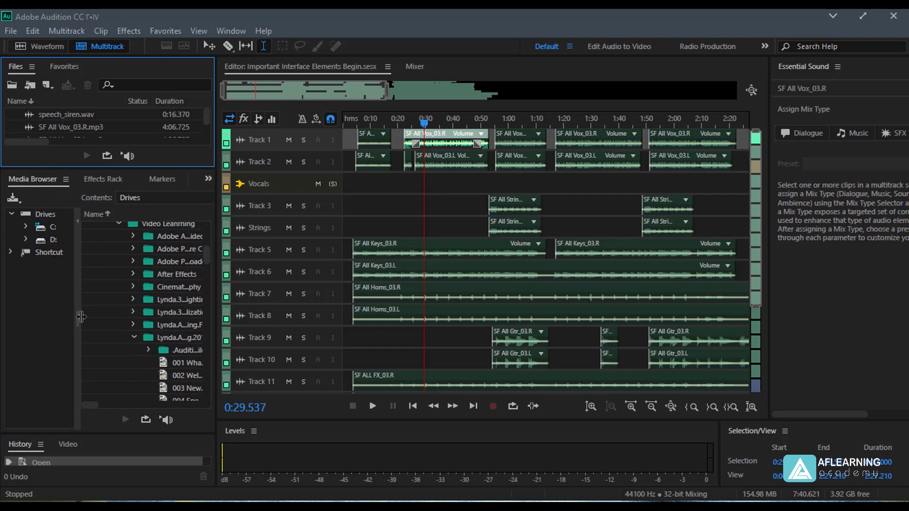
left_click_drag(78, 313, 73, 313)
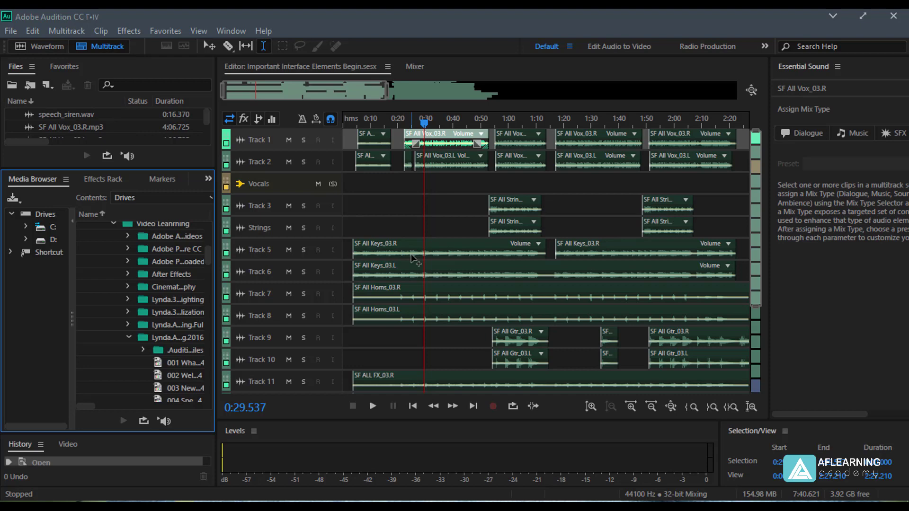
left_click(166, 376)
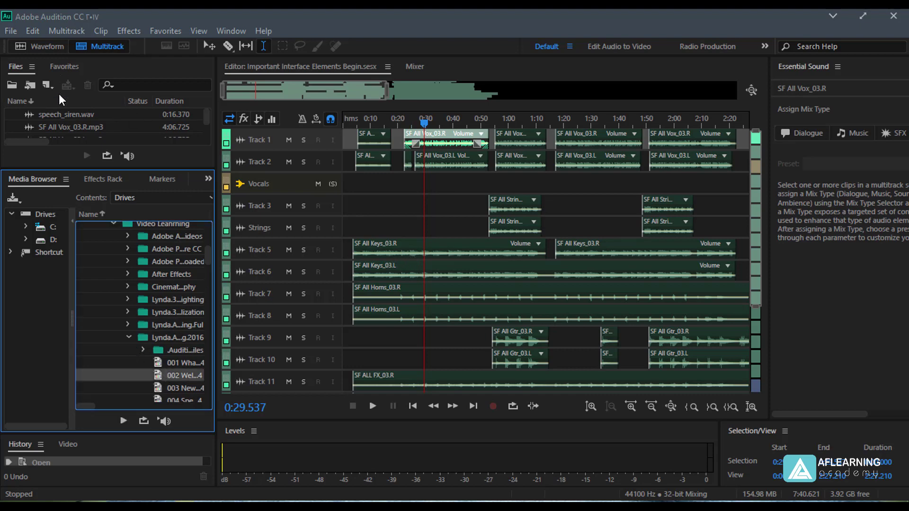
Step: Show the Effects Rack, compare it for the waveform file and the multitrack clip, and select clip effect slot 3
left_click(90, 180)
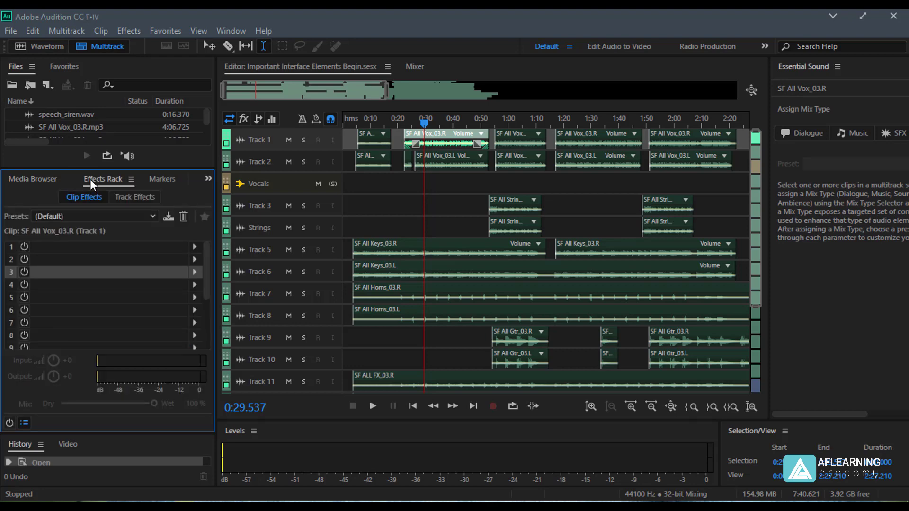
left_click(47, 46)
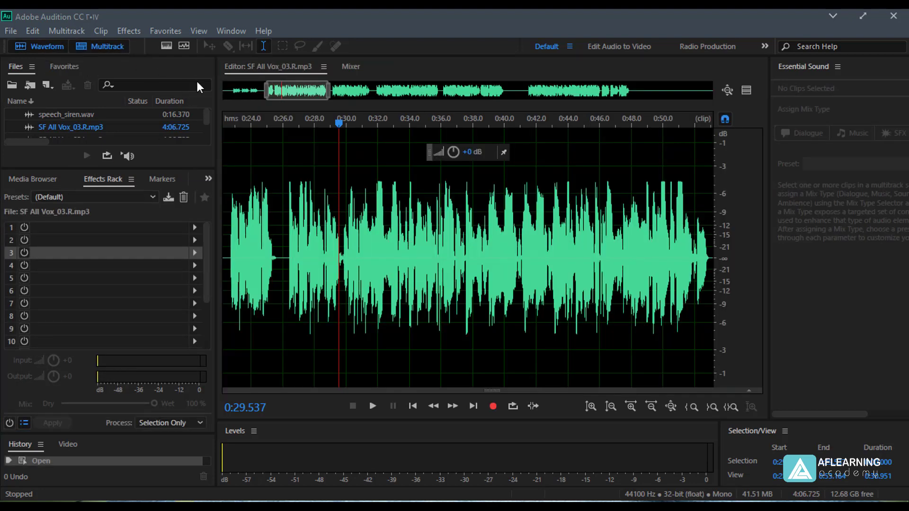
key("8")
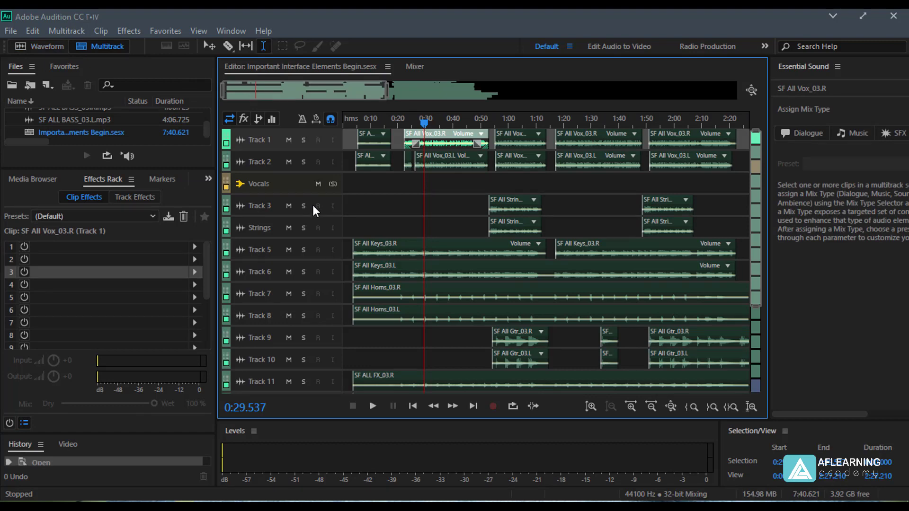
left_click(93, 296)
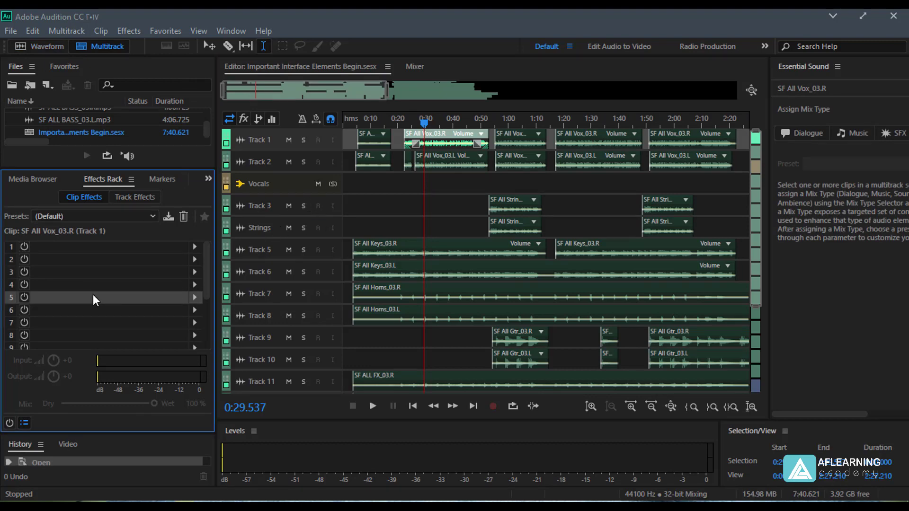
left_click(89, 268)
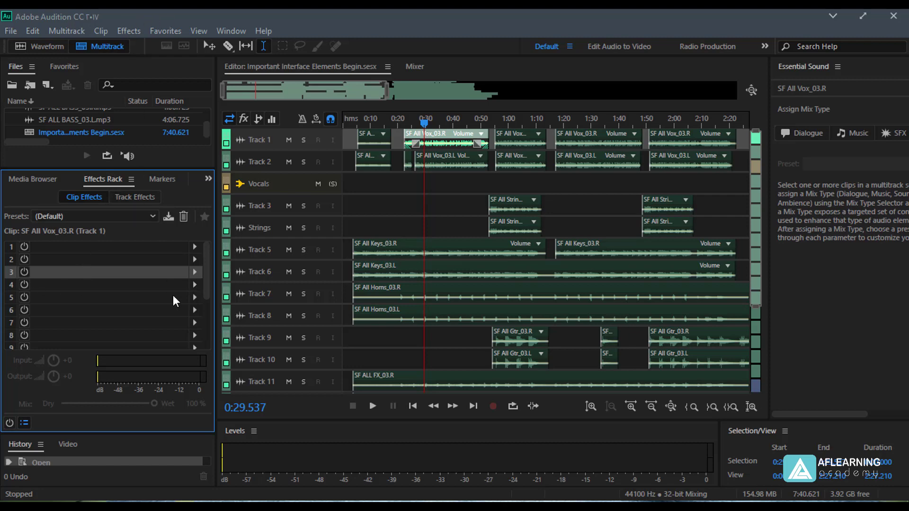
Step: Show the Markers panel and add cue markers at 0:29.537 and 1:00.573 in the multitrack session
left_click(155, 181)
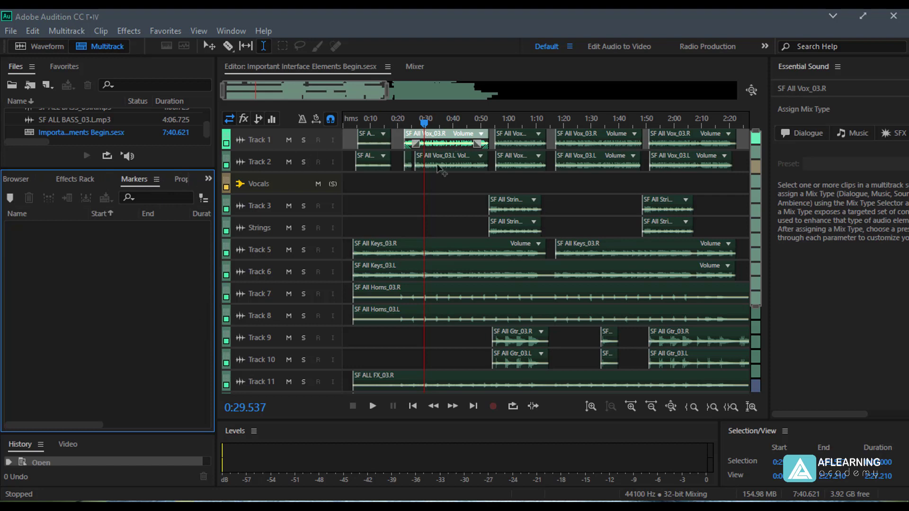
left_click(10, 197)
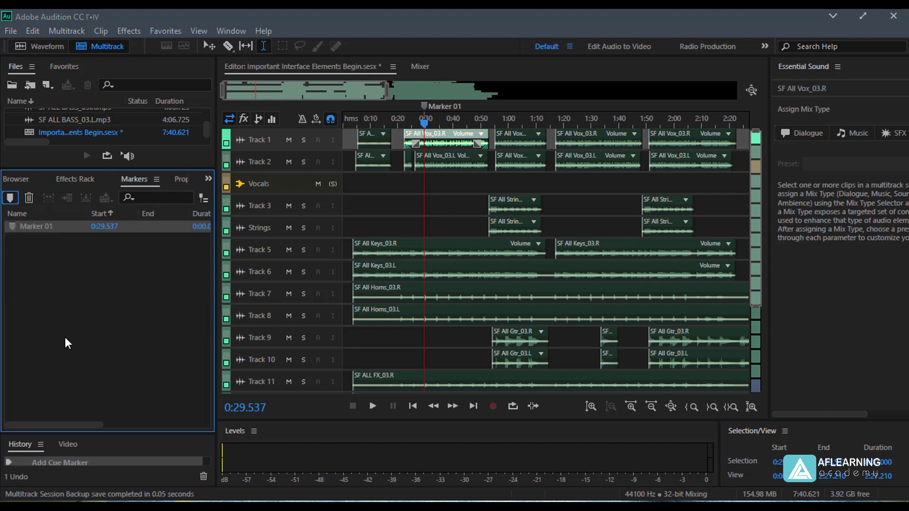
left_click_drag(424, 123, 510, 122)
left_click(11, 197)
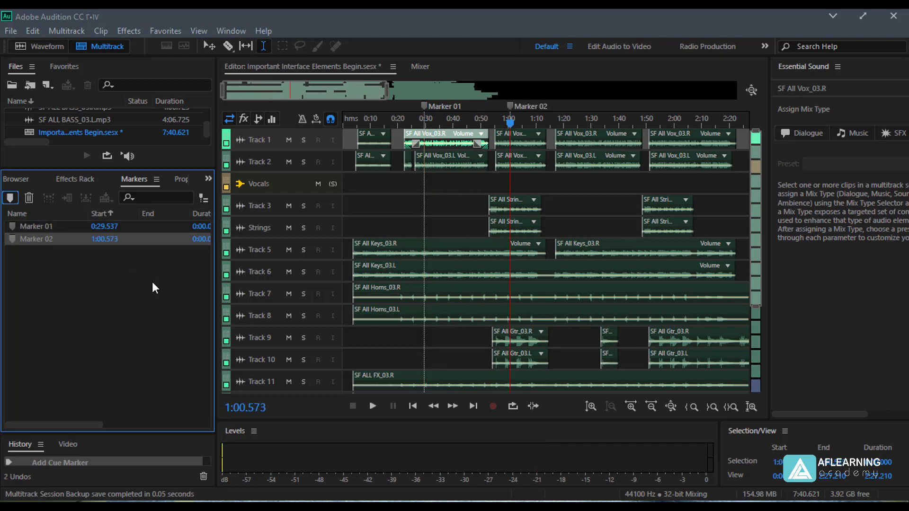
Step: Open the second marker's name and the first marker's name for editing, leaving each one without renaming it
left_click(29, 239)
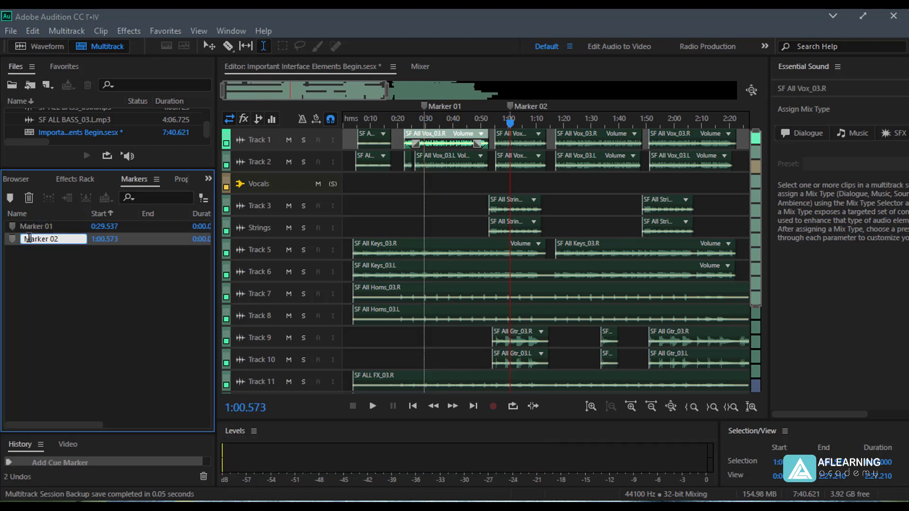
left_click(36, 280)
left_click(43, 228)
left_click(41, 228)
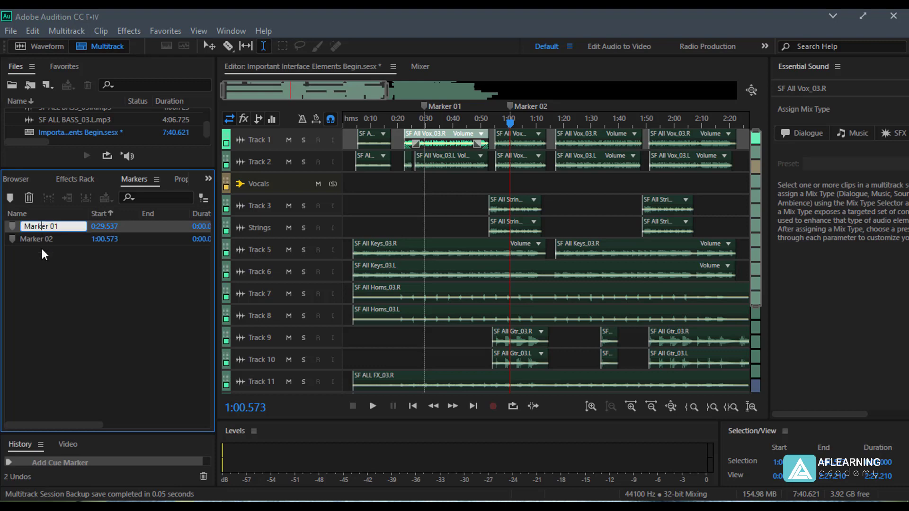
left_click(50, 299)
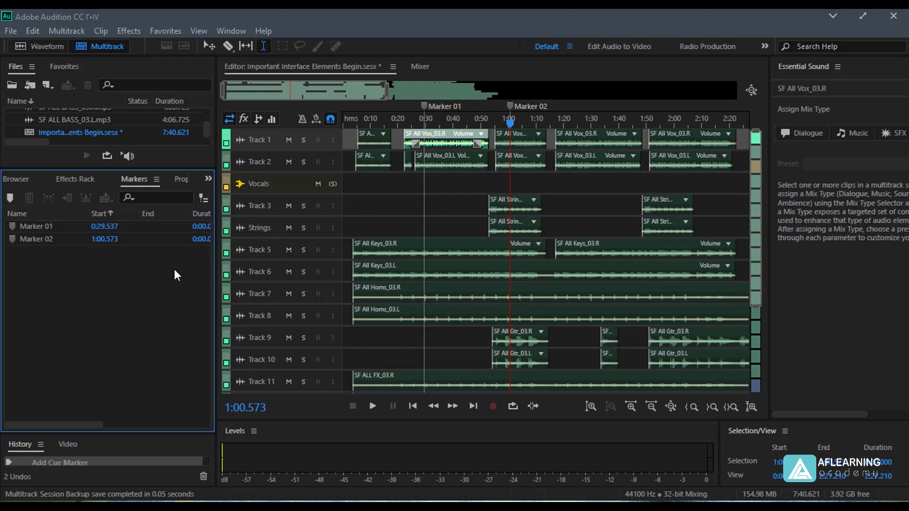
Step: Show the Properties panel for a Track 1 vocal clip and Track 3's first strings clip, and examine the strings clip's Info section
left_click(178, 178)
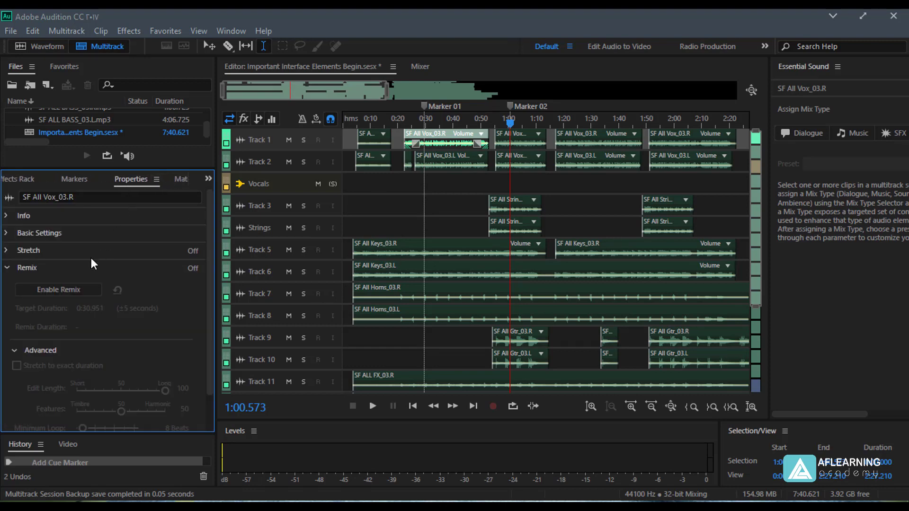
left_click(524, 144)
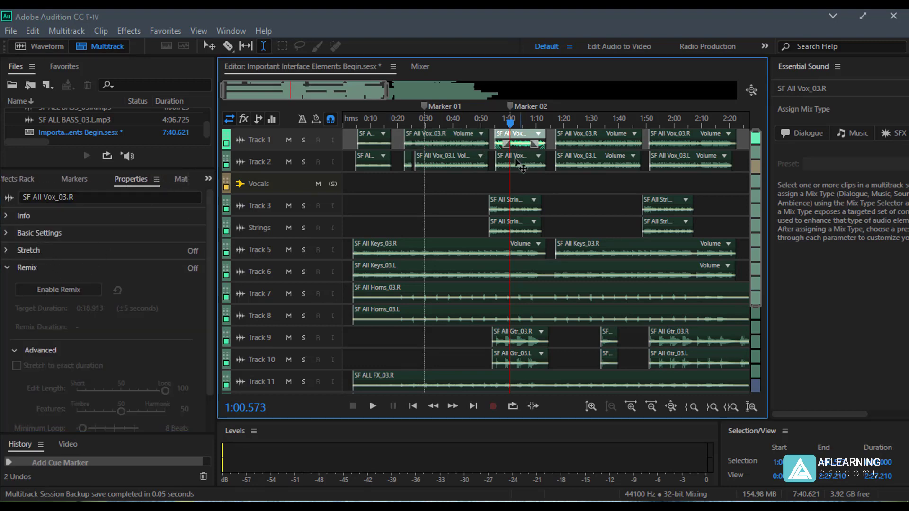
left_click(515, 209)
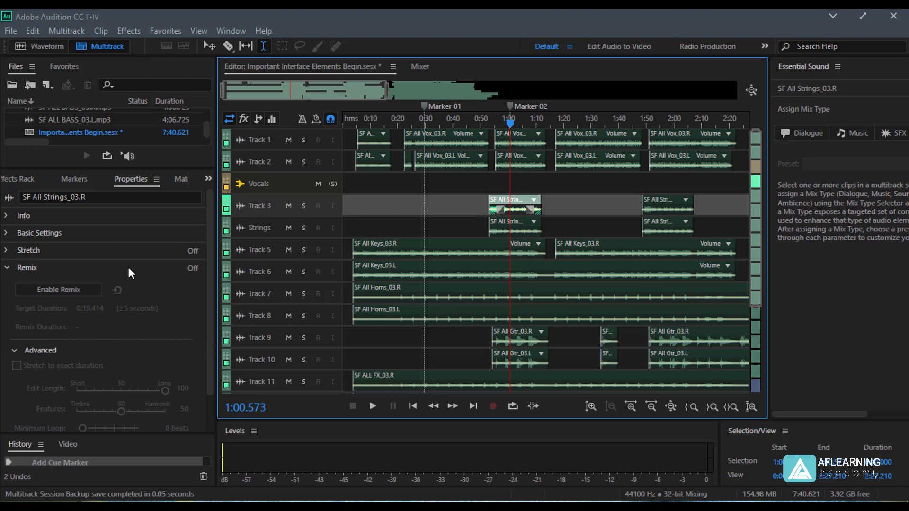
left_click(19, 216)
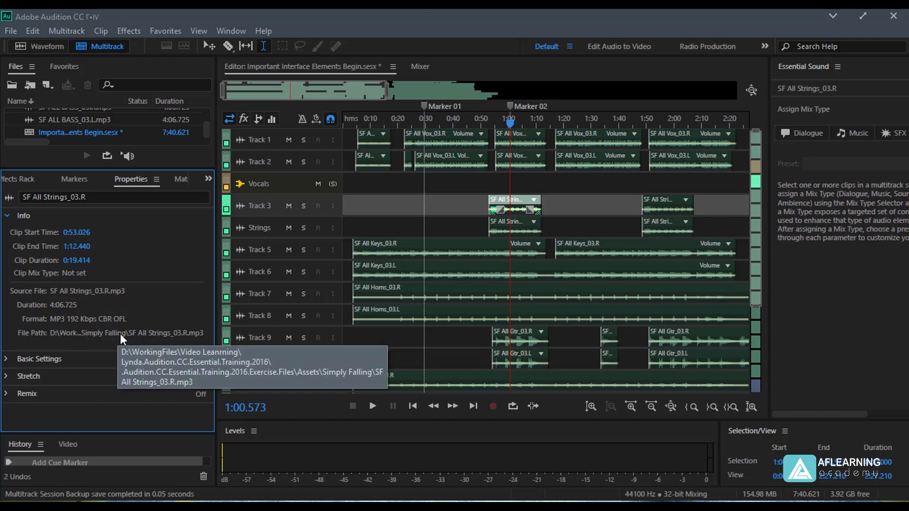
left_click(18, 214)
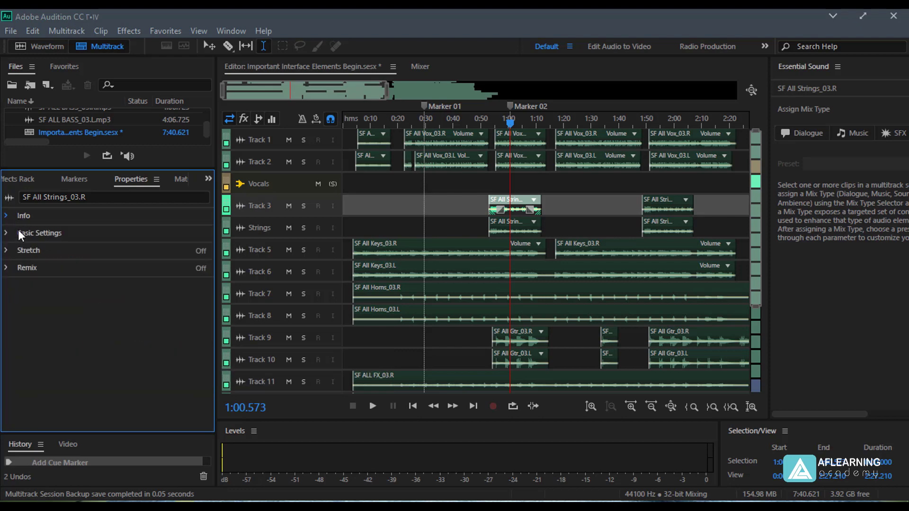
Step: Set the clip color of Track 3's first strings clip to pink in its Basic Settings and collapse that section
left_click(19, 232)
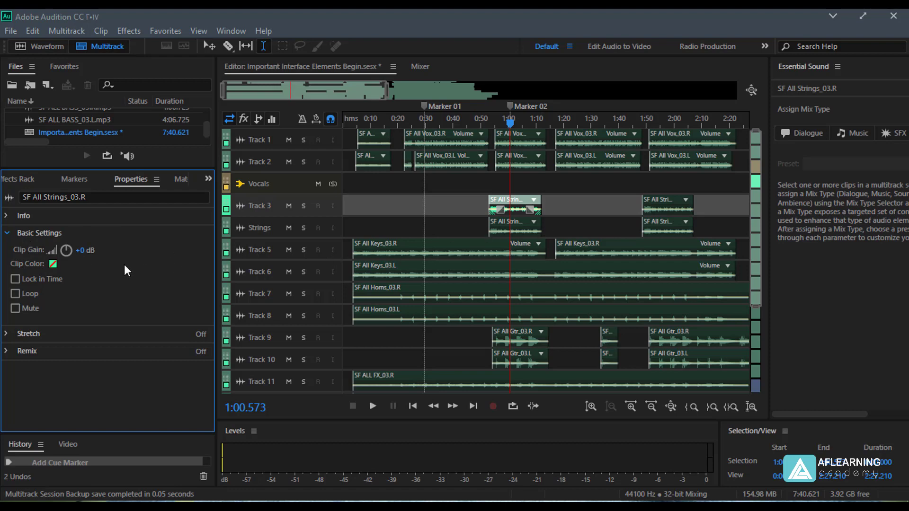
left_click(53, 264)
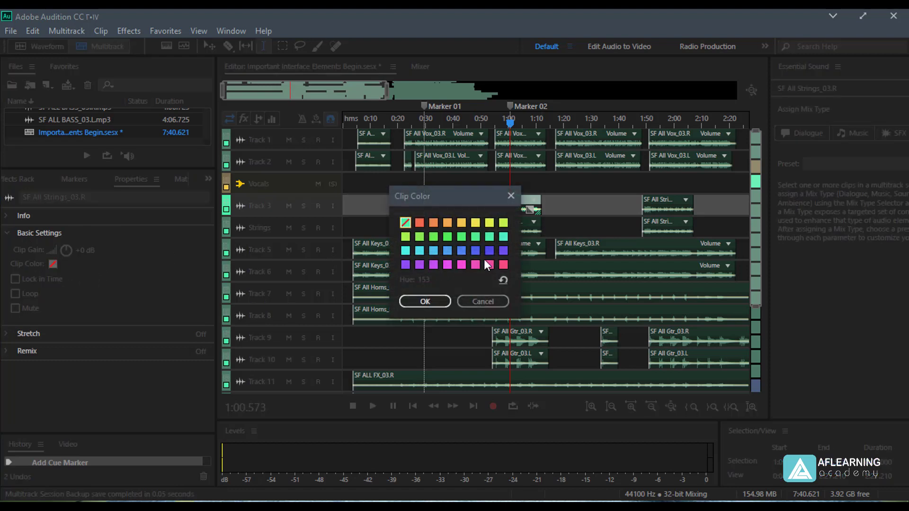
left_click(475, 264)
left_click(431, 300)
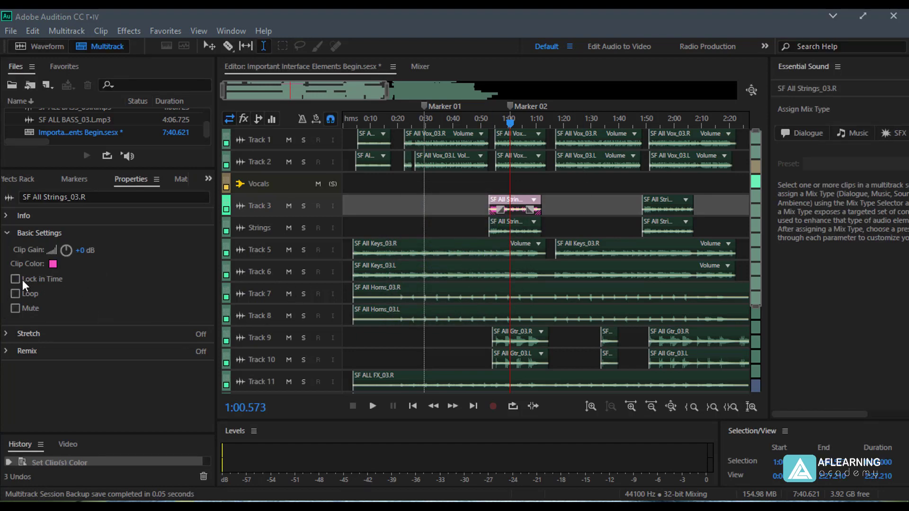
left_click(33, 235)
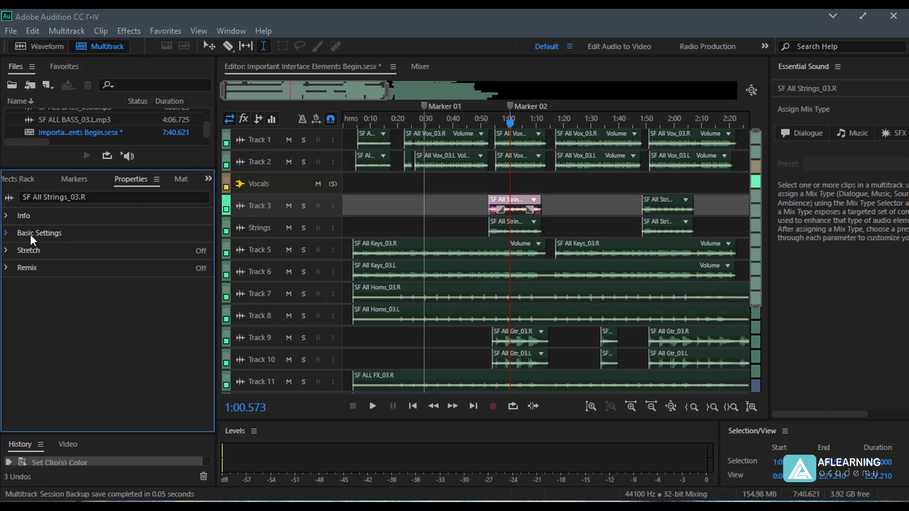
Step: Look over the Stretch and Remix sections of the strings clip's properties
left_click(34, 254)
left_click(34, 254)
left_click(27, 274)
left_click(27, 273)
Step: Use the list of hidden panels to show Match Loudness, Media Browser, Markers, Effects Rack and Media Browser again
left_click(208, 178)
left_click(233, 254)
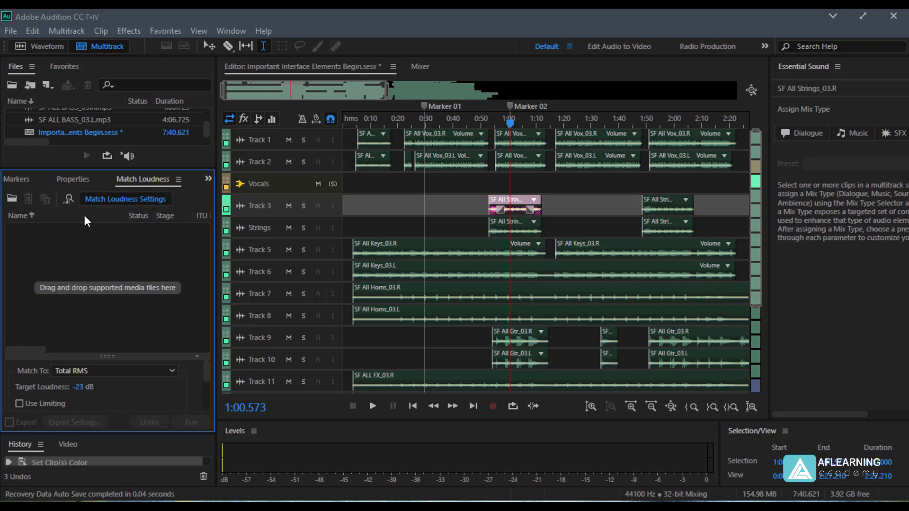
left_click(208, 179)
left_click(226, 191)
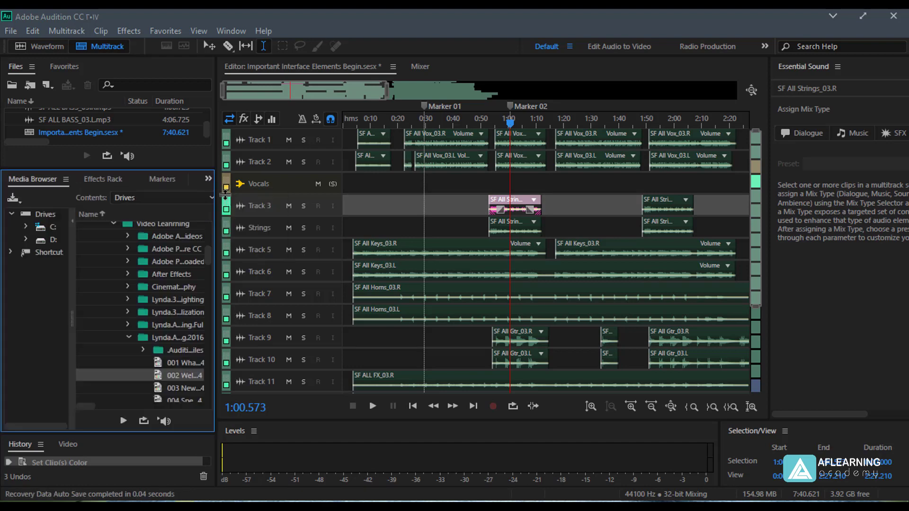
left_click(209, 179)
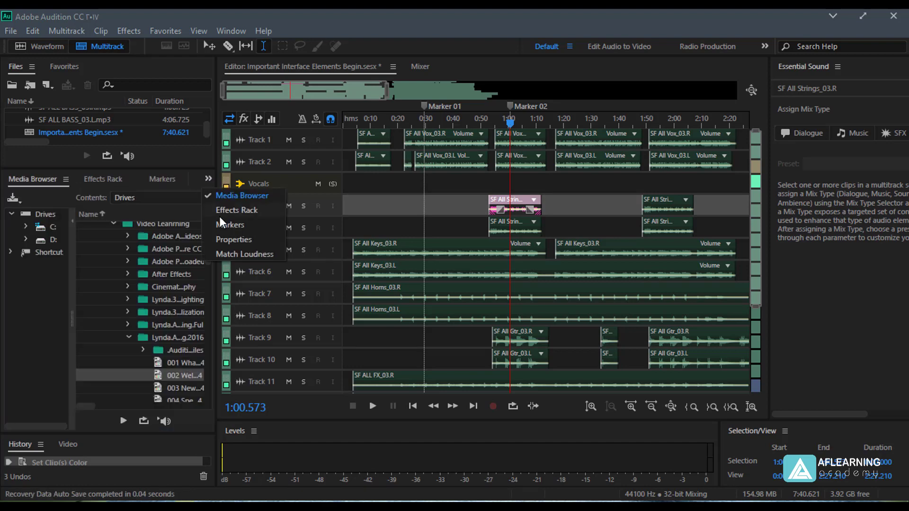
left_click(227, 224)
left_click(209, 178)
left_click(229, 209)
left_click(208, 178)
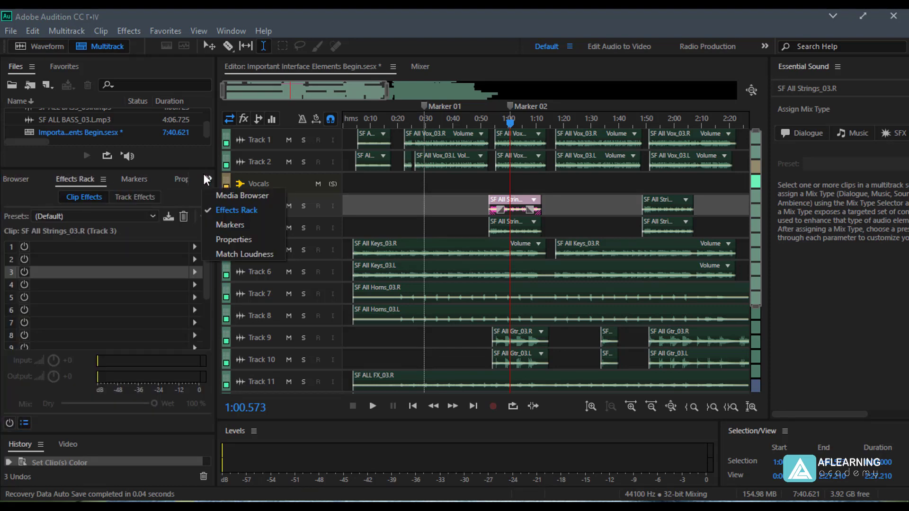
left_click(227, 195)
Step: Cycle through the panel group from Effects Rack to Match Loudness and back, ending on the Markers panel
left_click(104, 180)
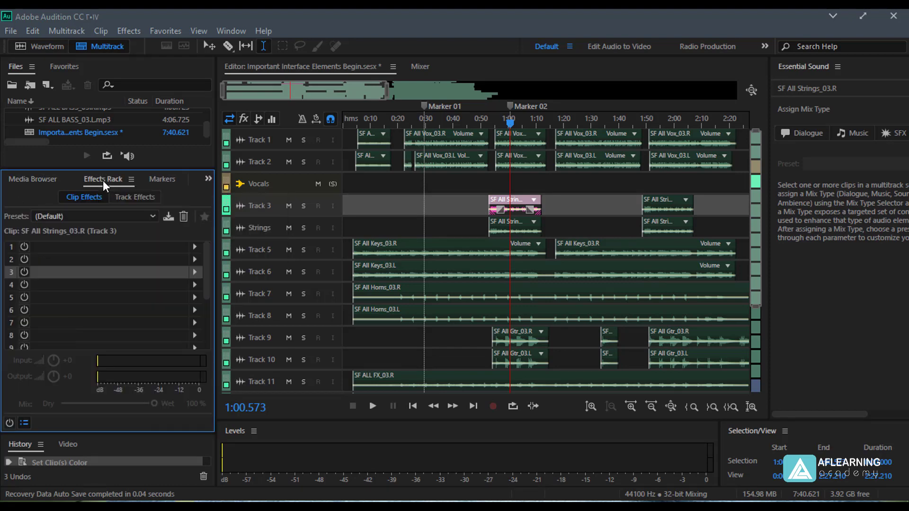
left_click(156, 180)
scroll(92, 178, "down", 3)
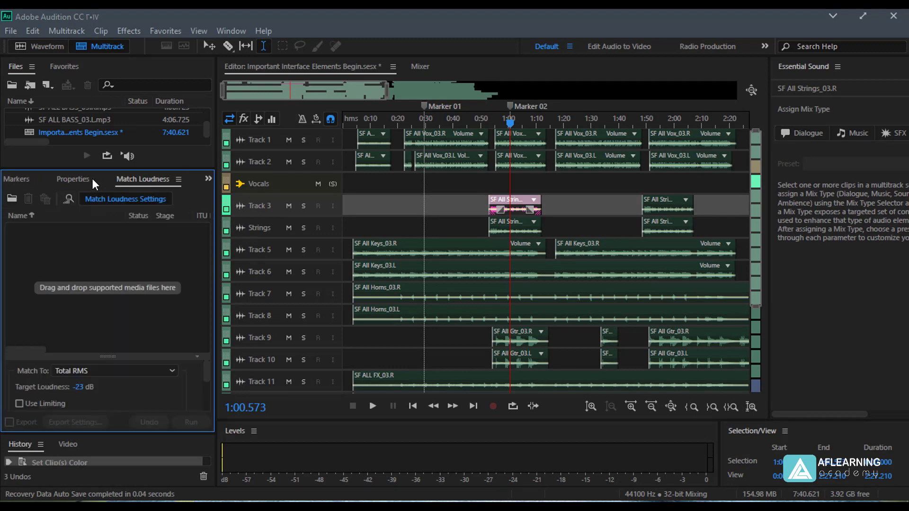
scroll(93, 178, "up", 5)
scroll(92, 179, "down", 1)
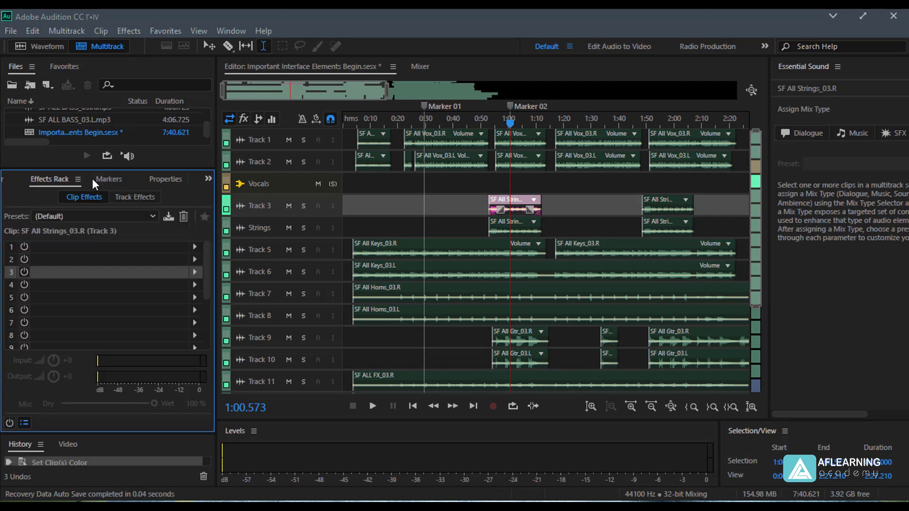
scroll(93, 177, "down", 1)
Step: Enlarge the Files and History panels and revert the session to its Open state in the history
left_click_drag(95, 169, 101, 280)
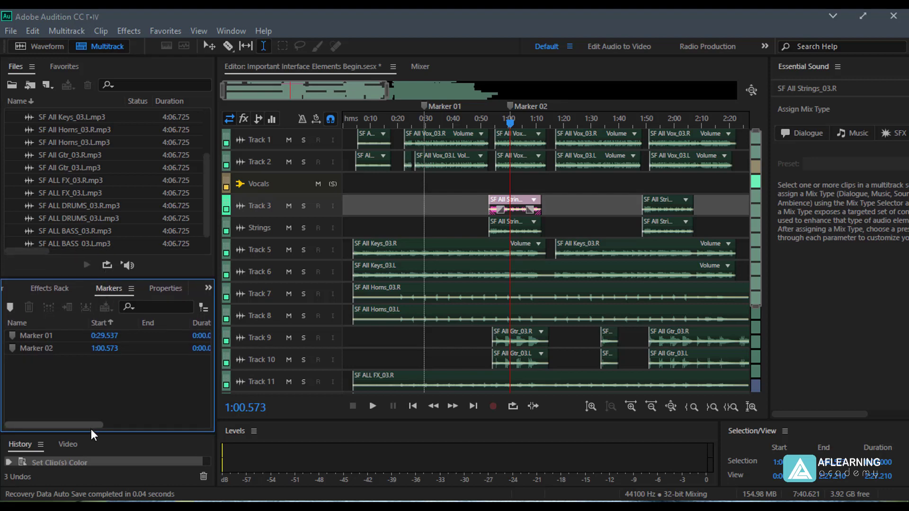
left_click_drag(91, 433, 121, 259)
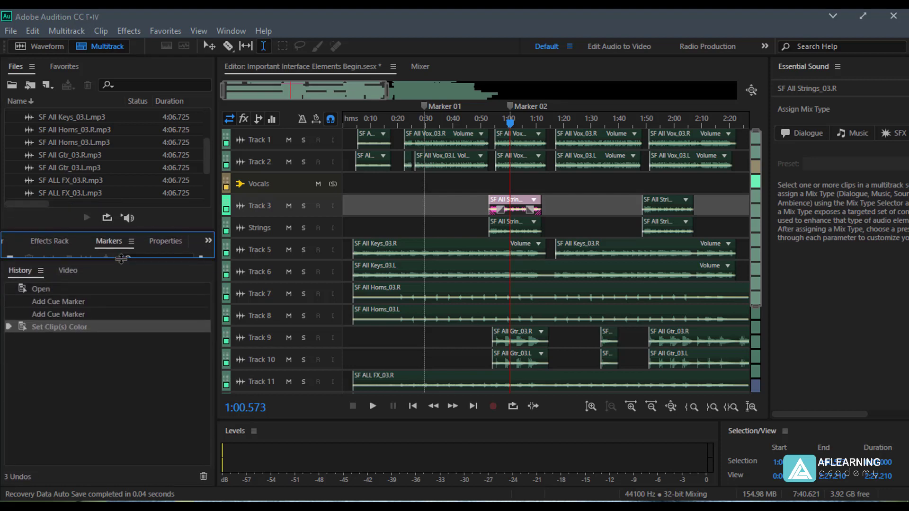
left_click(49, 313)
left_click(46, 303)
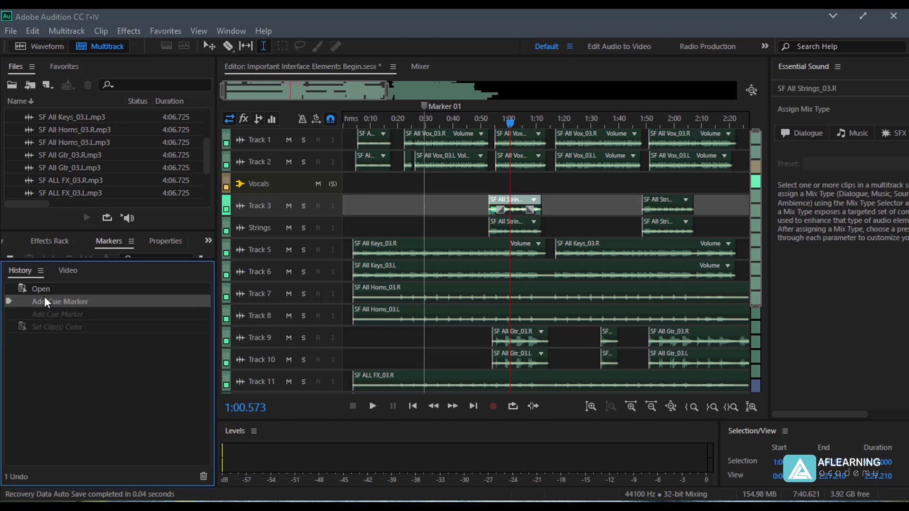
left_click(40, 290)
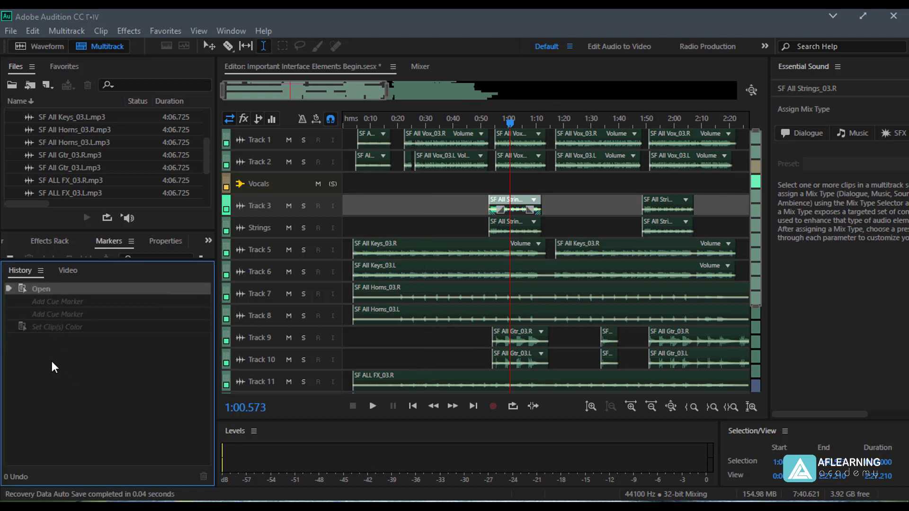
Step: Show the Video panel and extend its panel group upward
left_click(66, 271)
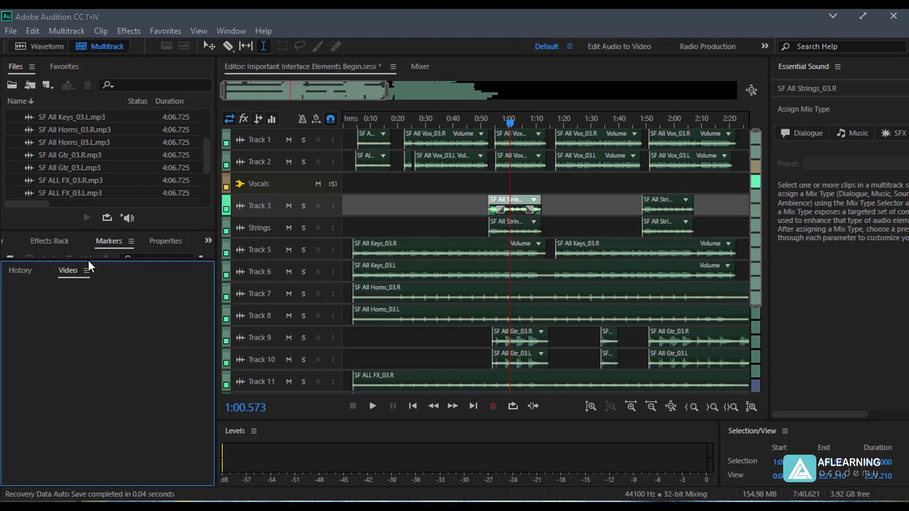
left_click_drag(88, 260, 88, 201)
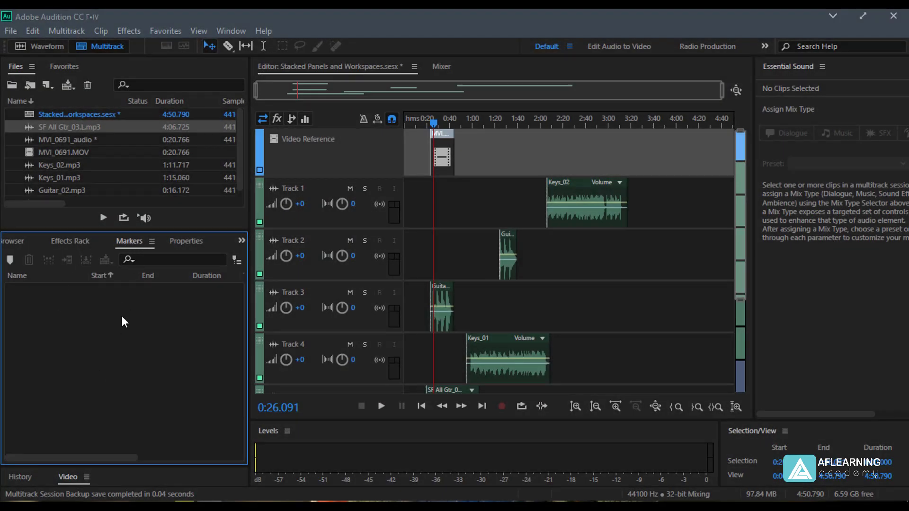
Step: Turn the panel group containing Markers into a stacked panel group
left_click(152, 241)
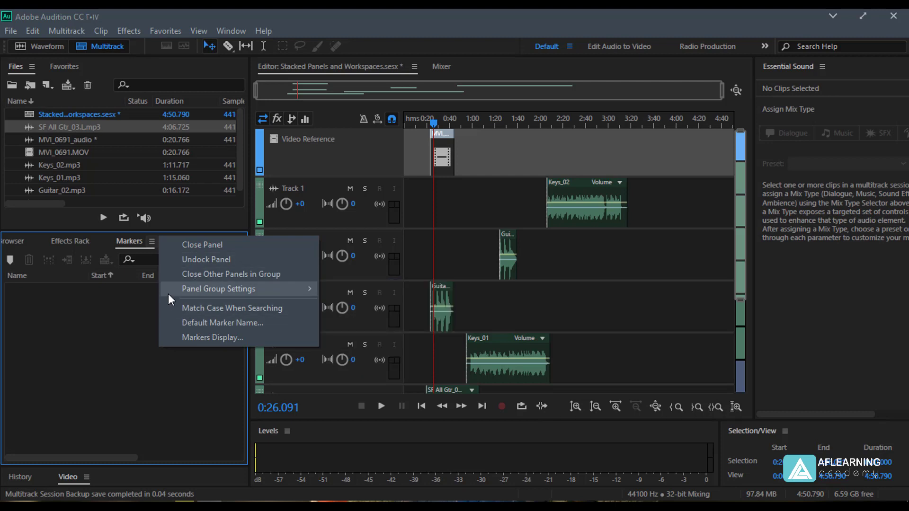
mouse_move(198, 291)
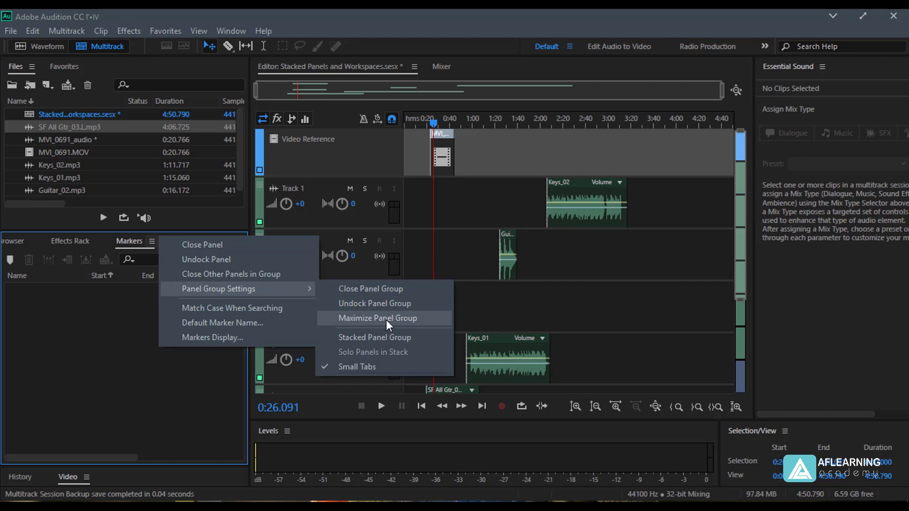
left_click(361, 337)
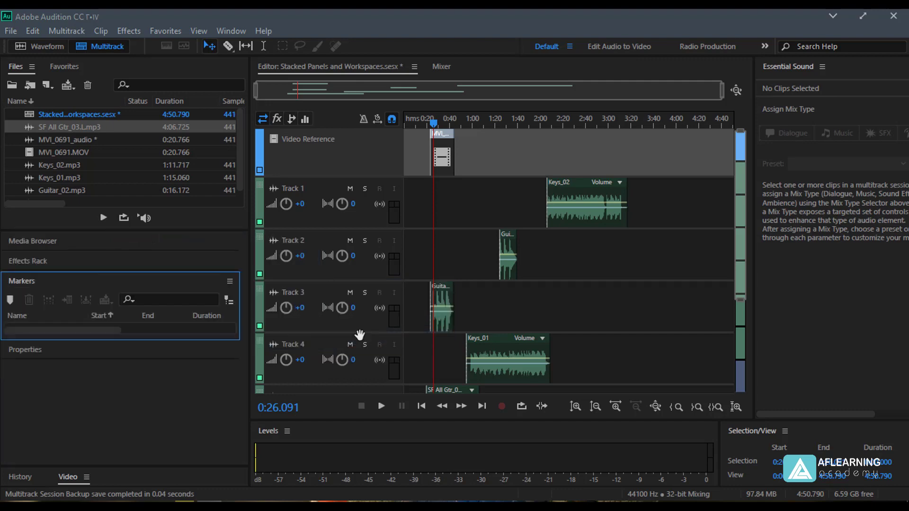
Step: Collapse Markers in the stack, expand and collapse the Media Browser, and expand the Effects Rack
left_click(148, 283)
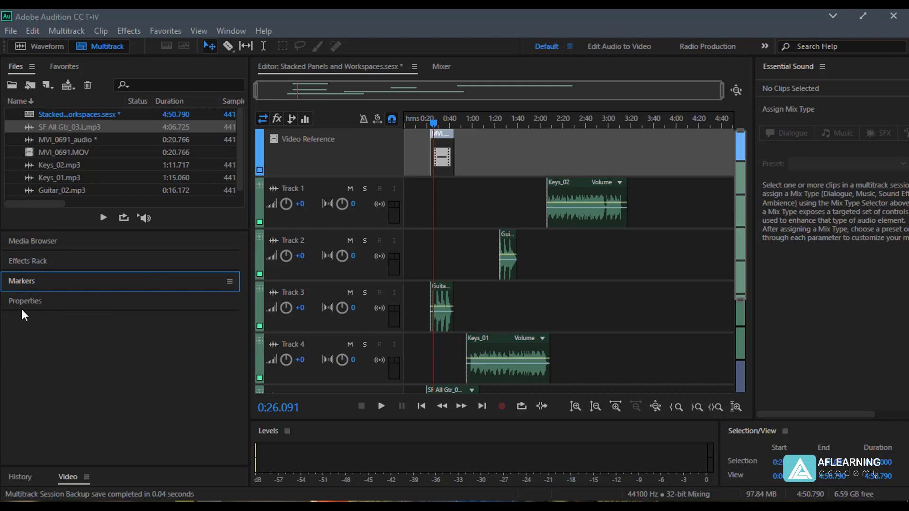
left_click(24, 243)
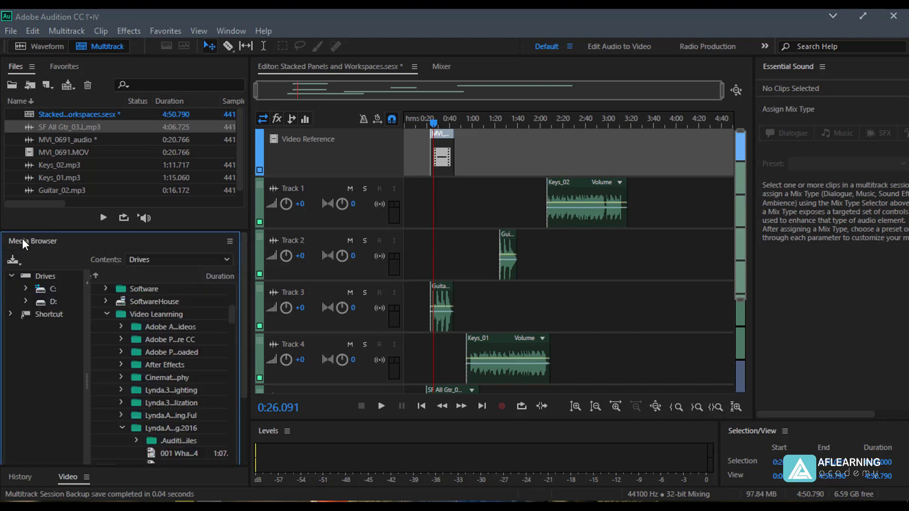
left_click(22, 242)
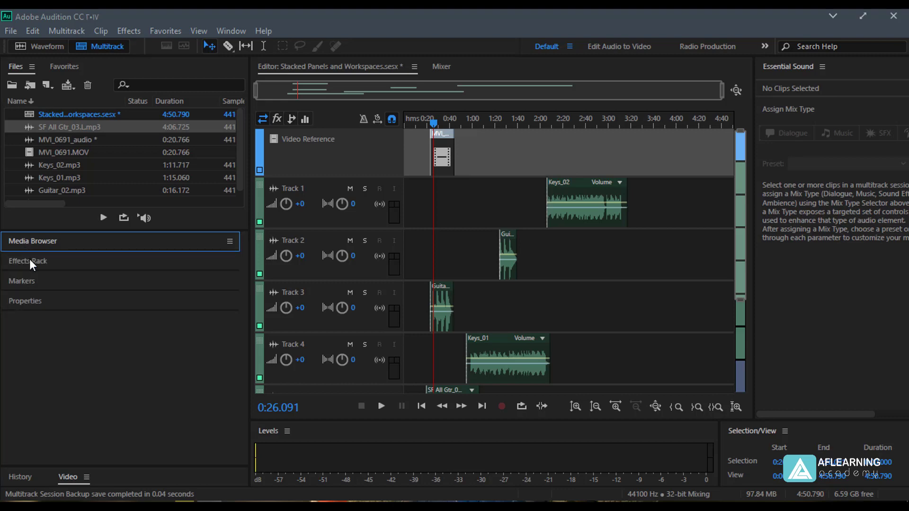
left_click(30, 262)
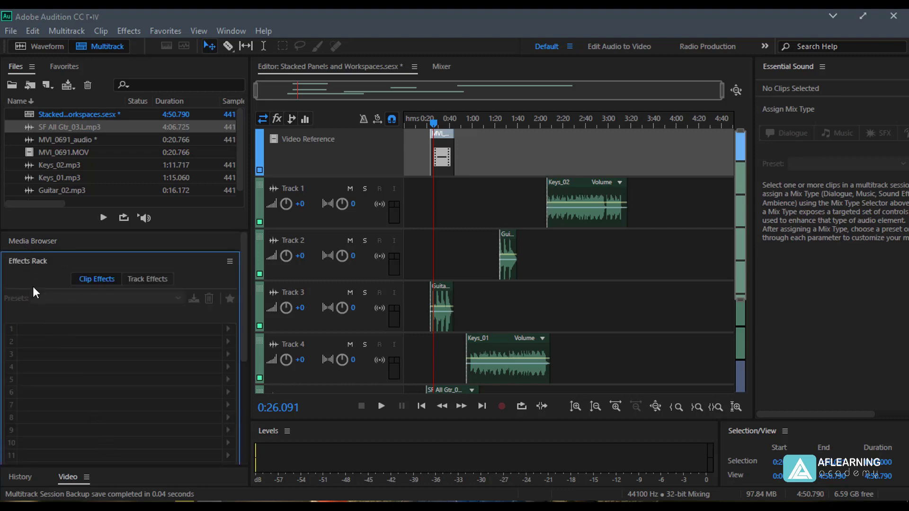
Step: Collapse the Effects Rack in the stack, view Markers and Properties in turn, and leave Markers expanded
left_click(23, 263)
left_click(19, 283)
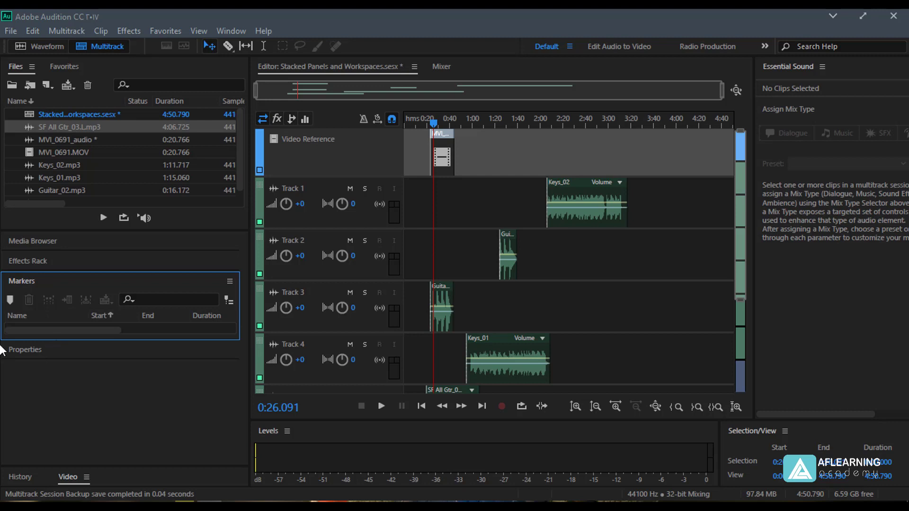
left_click(69, 353)
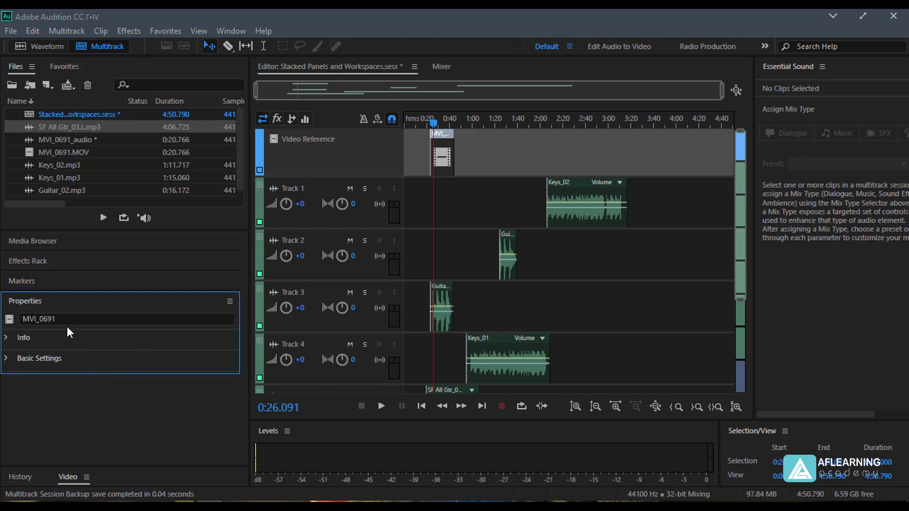
left_click(20, 281)
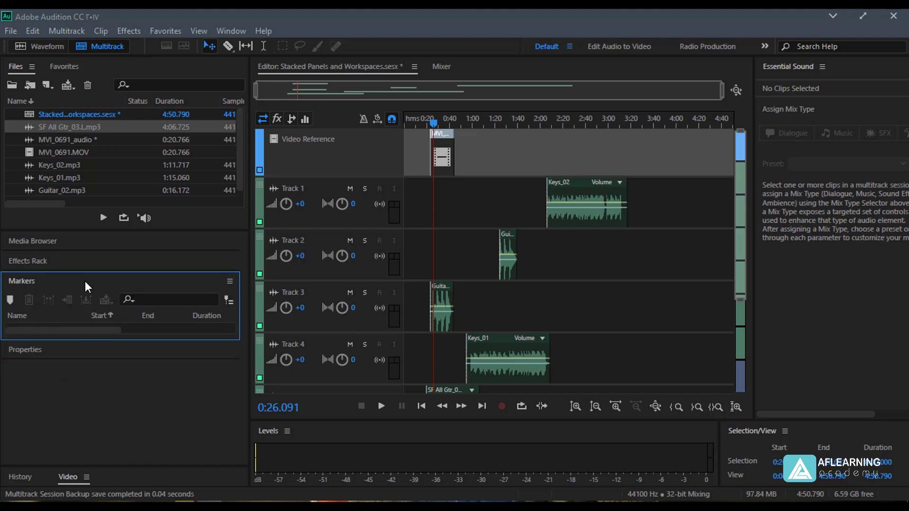
Step: Turn off Solo Panels in Stack for the panel group containing Markers
left_click(228, 282)
mouse_move(266, 327)
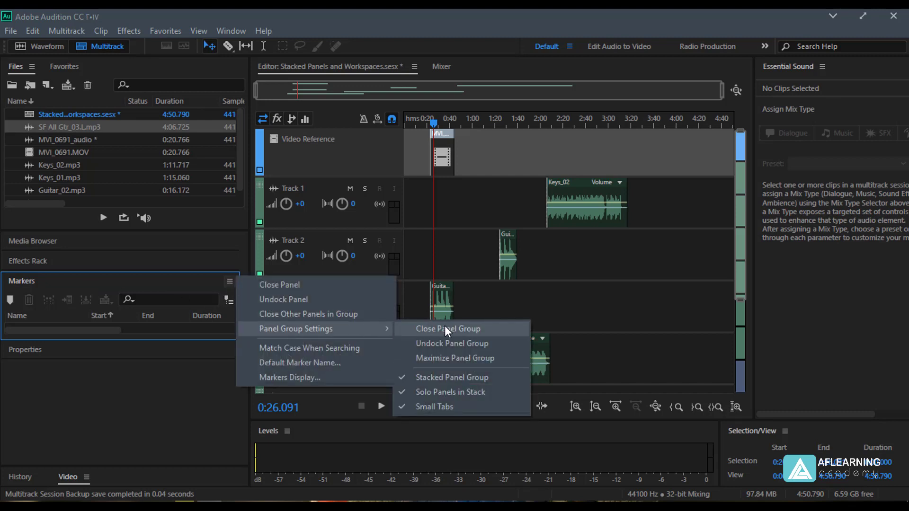
left_click(418, 395)
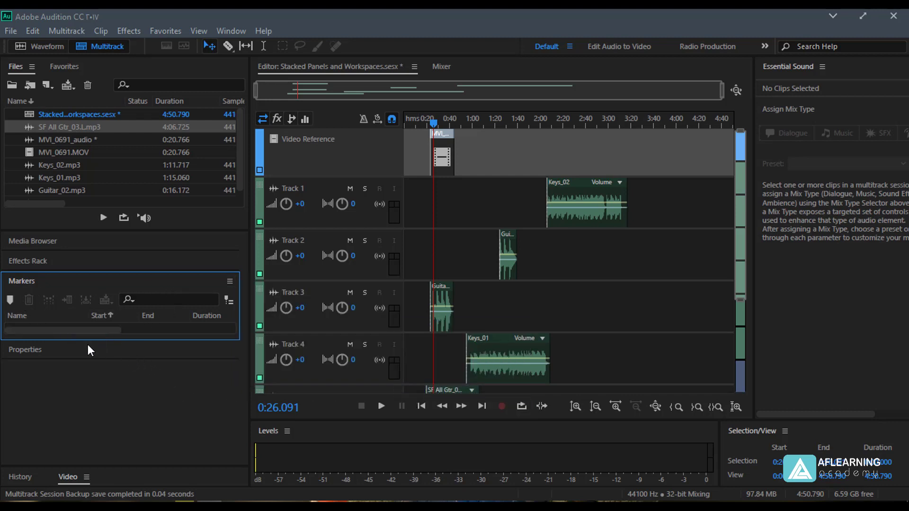
Step: Expand and collapse Properties, Effects Rack and Markers independently in the stack, leaving only Markers expanded
left_click(69, 355)
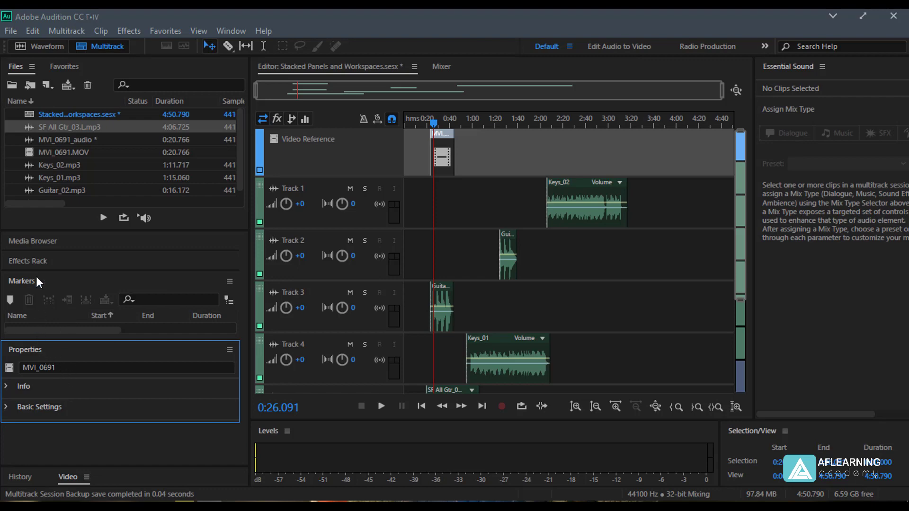
left_click(28, 261)
left_click(28, 262)
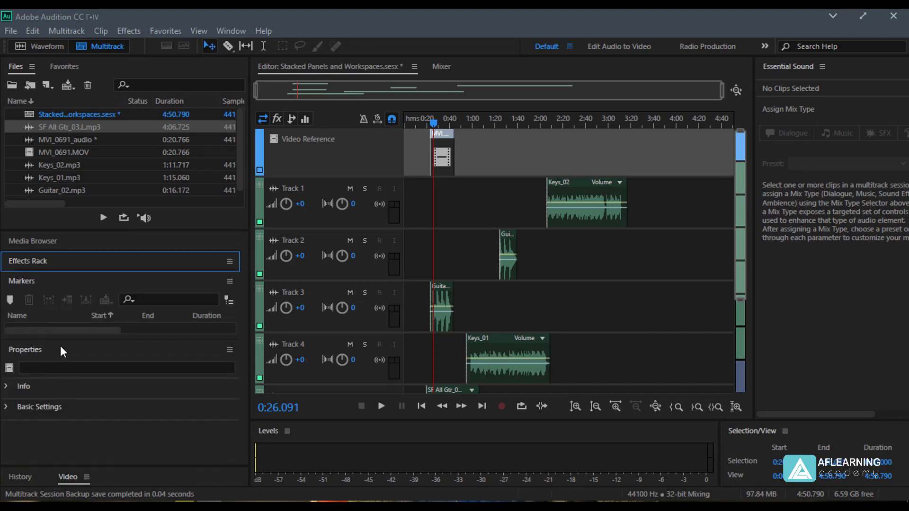
left_click(87, 349)
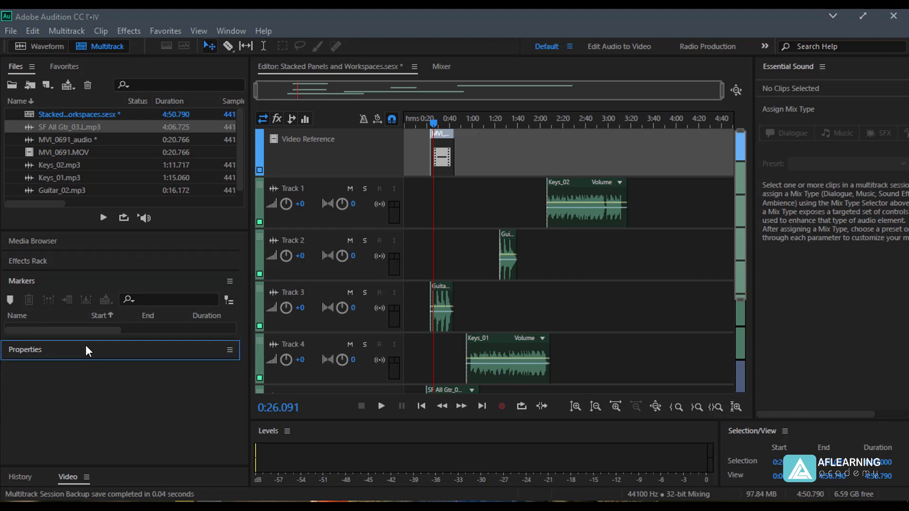
left_click(64, 279)
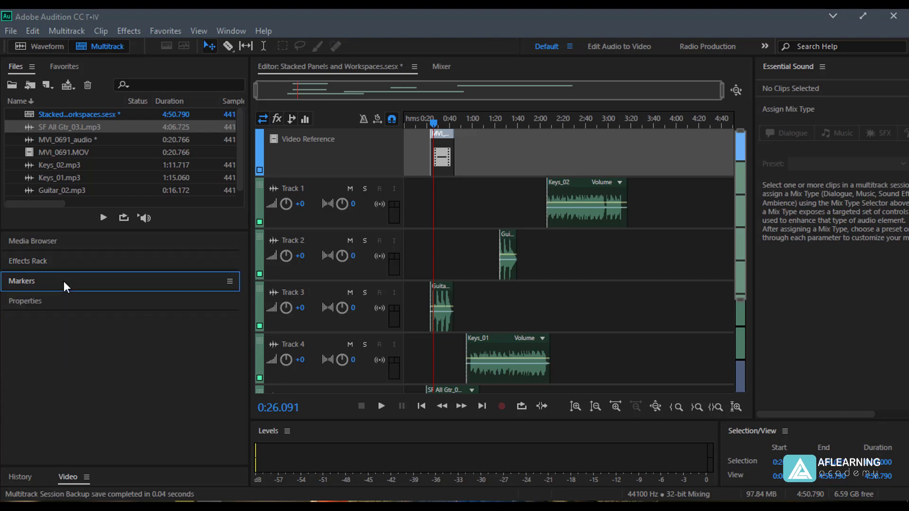
left_click(75, 299)
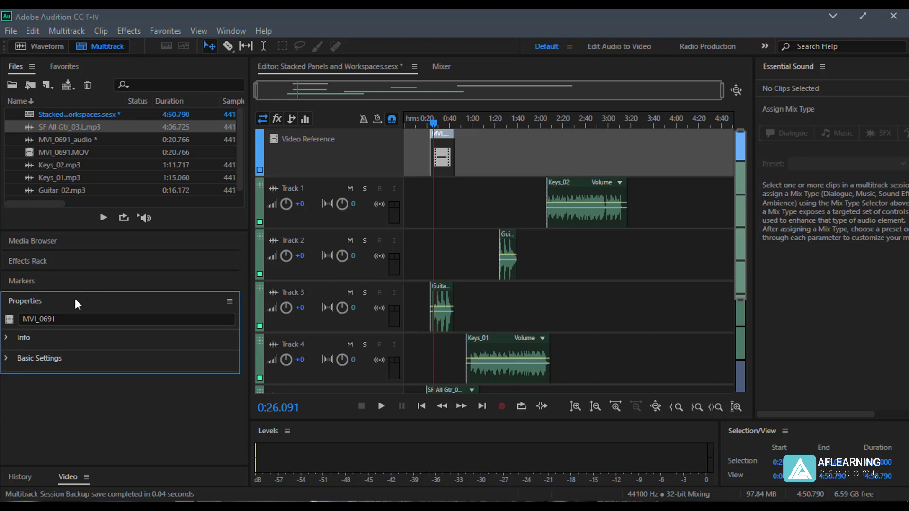
left_click(75, 298)
left_click(64, 282)
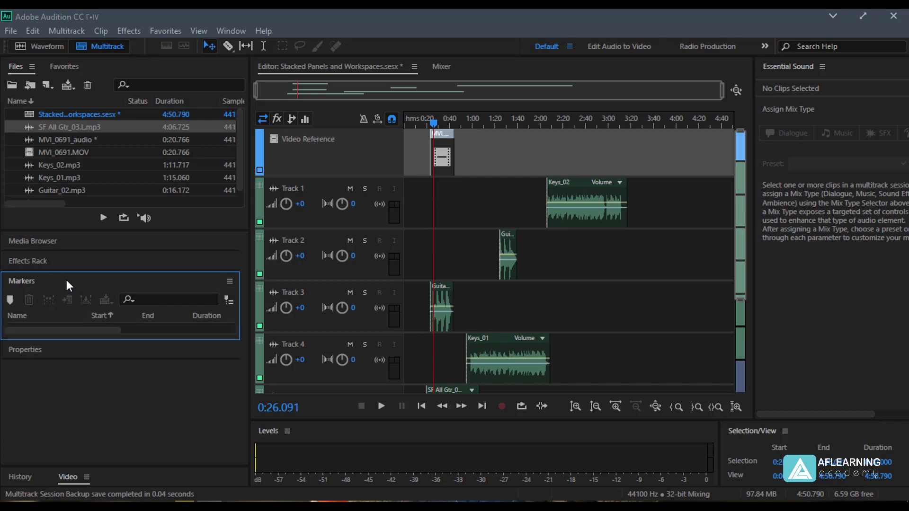
Step: Turn Small Tabs off for the Markers panel group and turn it back on
left_click(225, 278)
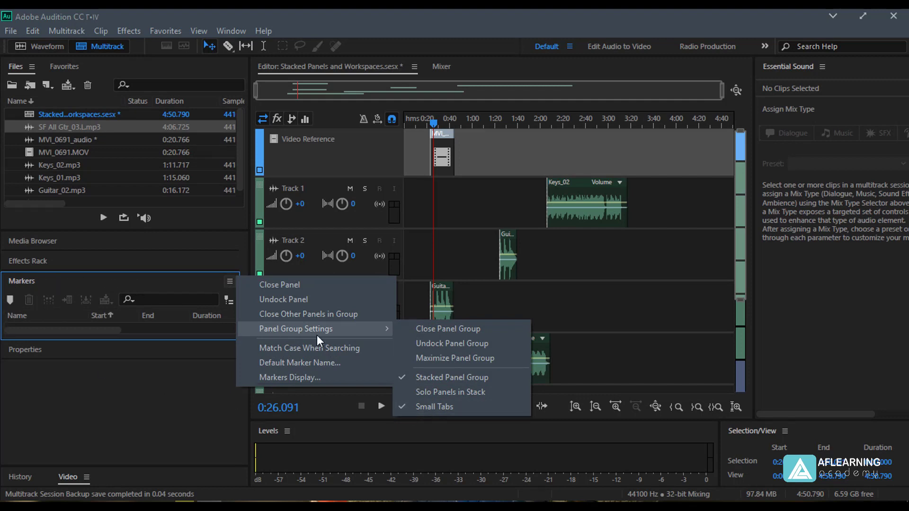
left_click(412, 406)
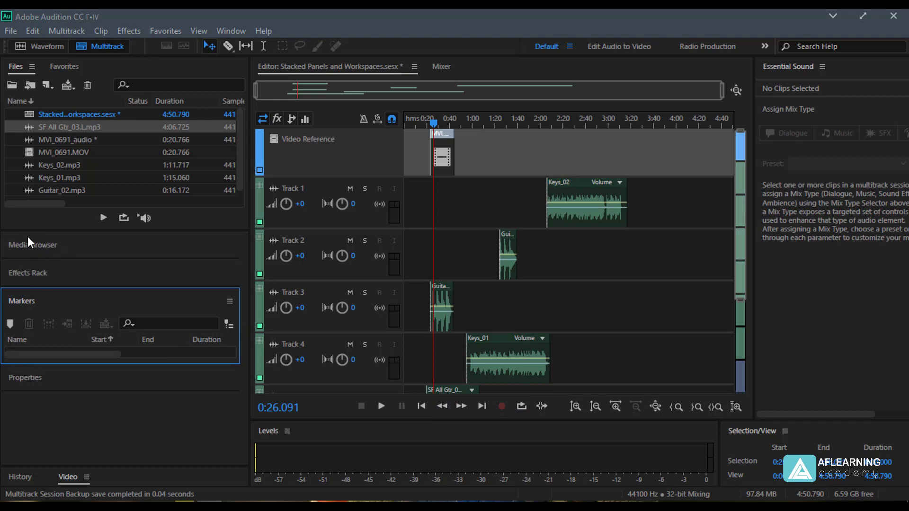
left_click(230, 301)
mouse_move(378, 353)
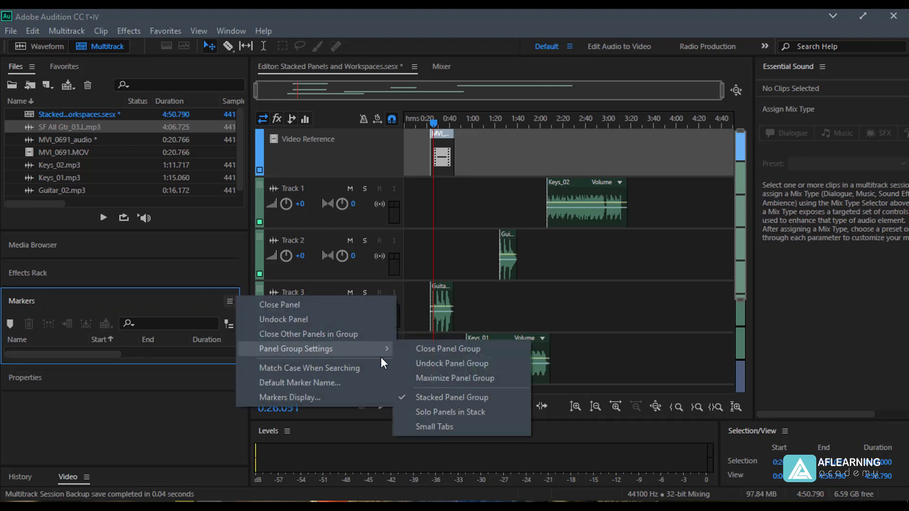
left_click(421, 425)
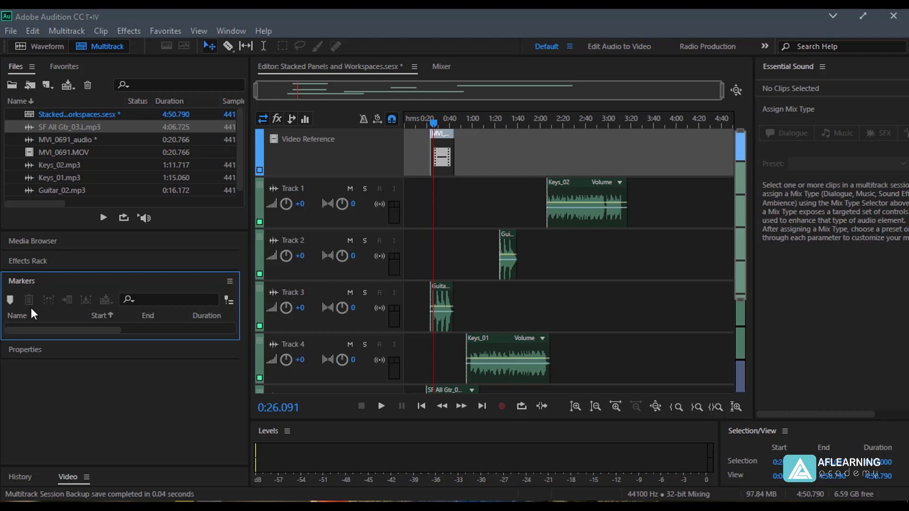
Step: Turn off Stacked Panel Group for the Markers group and view its Effects Rack and Properties panels
left_click(228, 281)
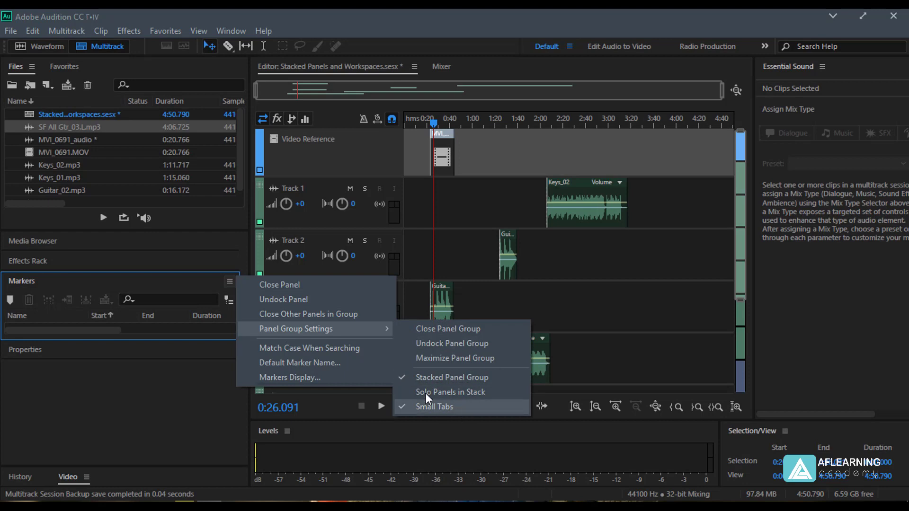
left_click(413, 379)
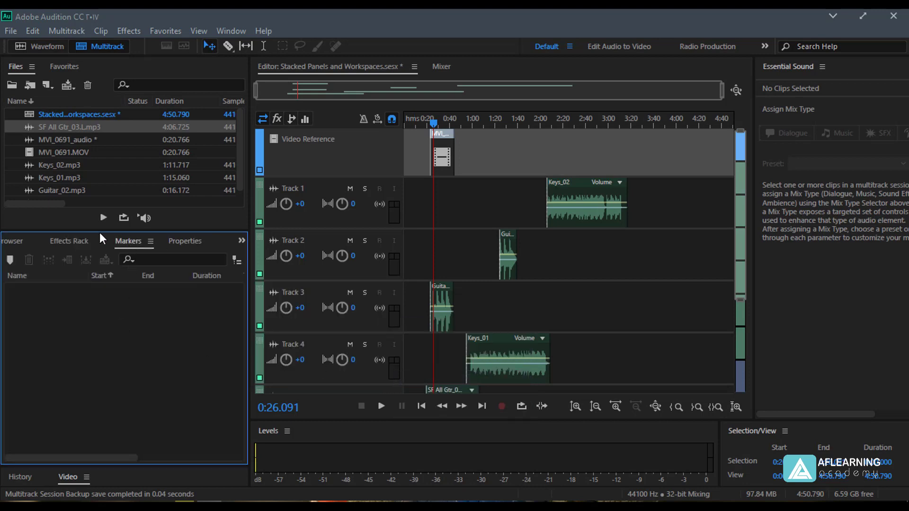
left_click(86, 240)
left_click(180, 241)
left_click(77, 240)
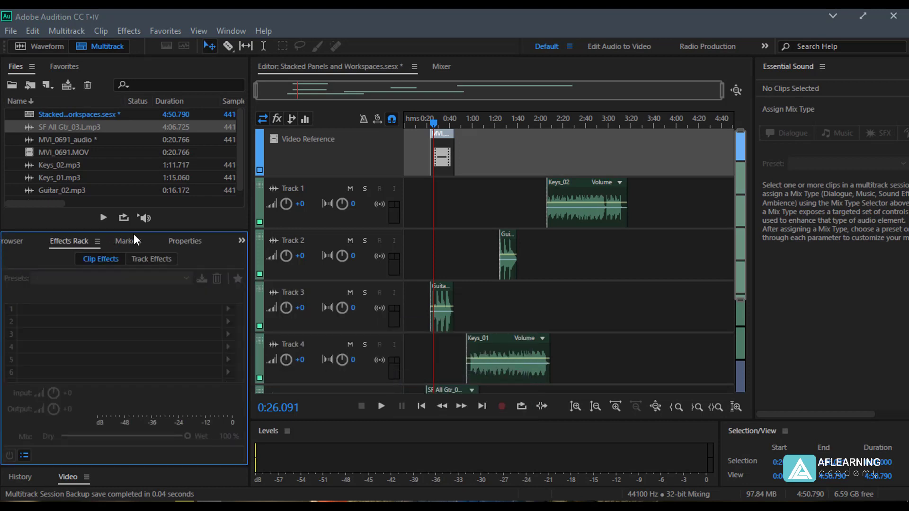
left_click(185, 240)
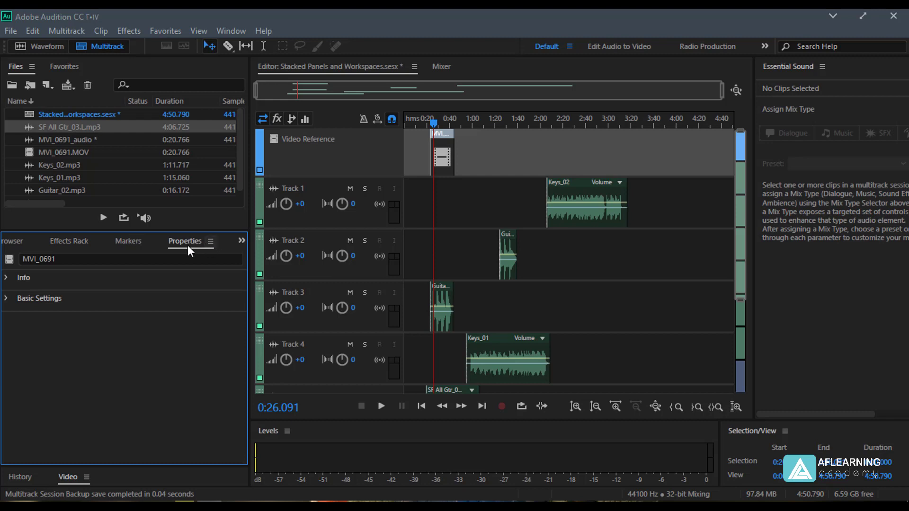
Step: Close the Properties panel, look through the remaining panels in its group, and close the Files panel
left_click(209, 240)
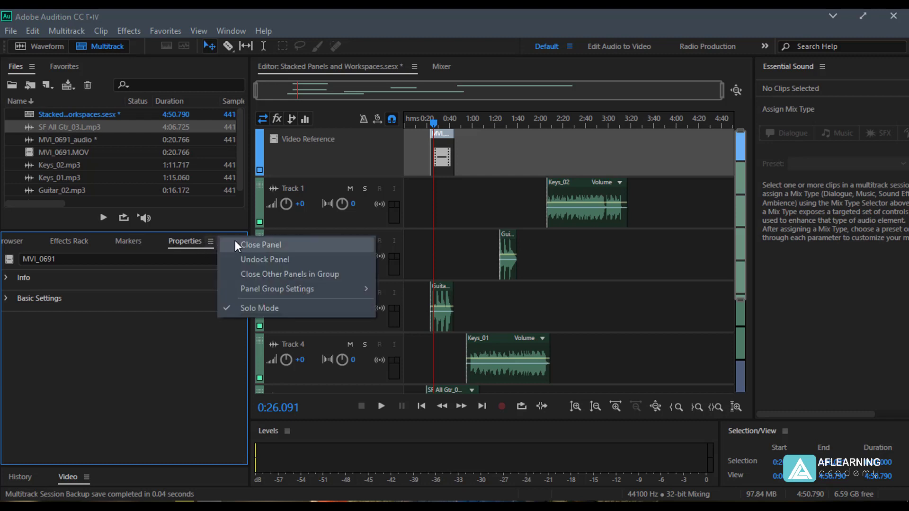
left_click(251, 242)
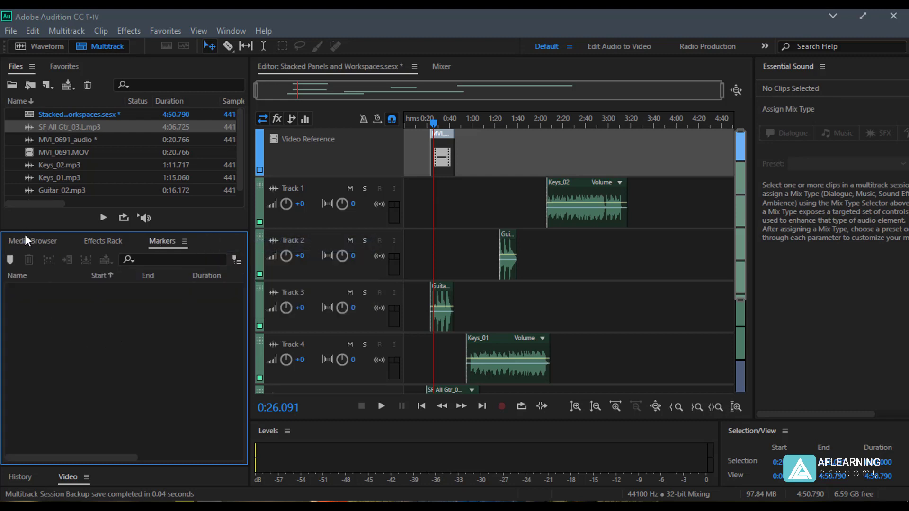
left_click(25, 236)
left_click(97, 240)
left_click(160, 240)
left_click(31, 66)
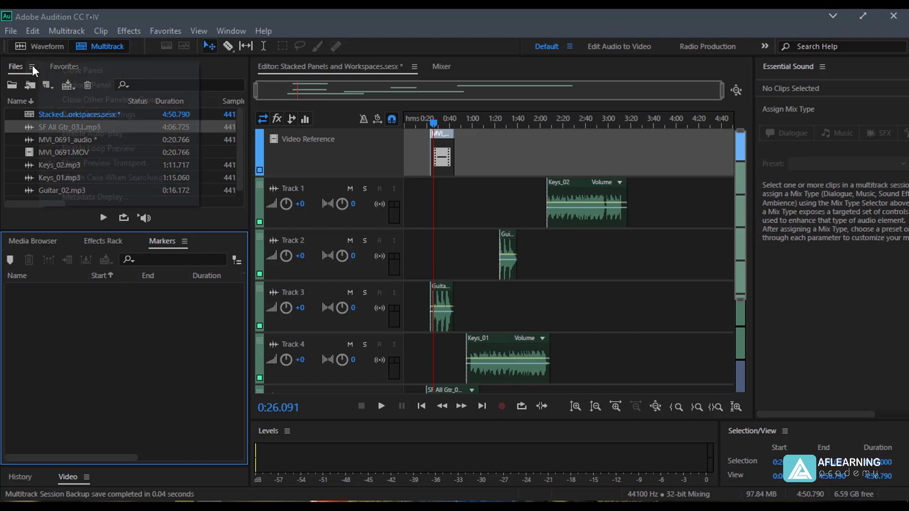
left_click(59, 70)
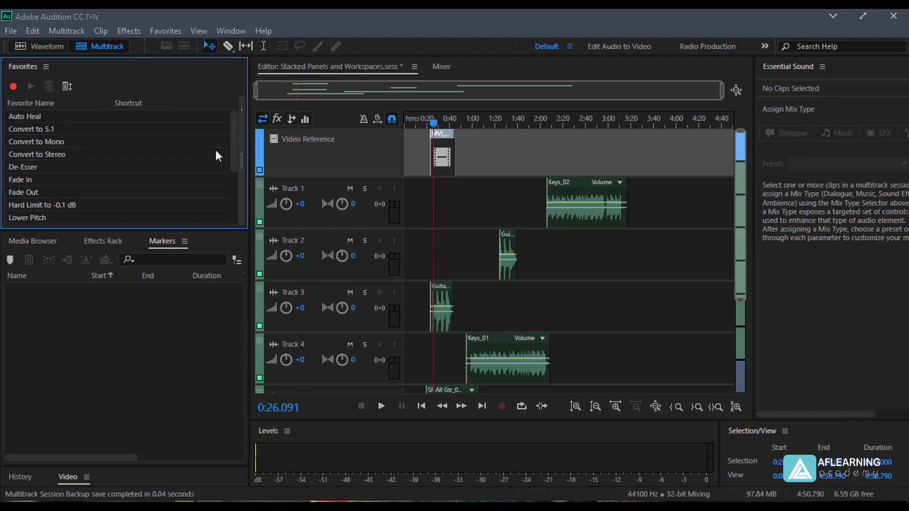
Step: Reopen the closed Files and Properties panels
left_click(223, 28)
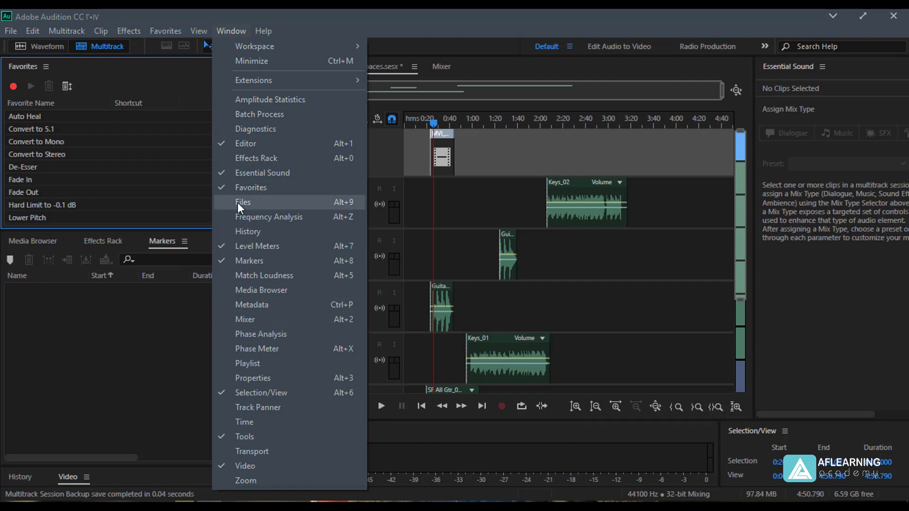
left_click(268, 202)
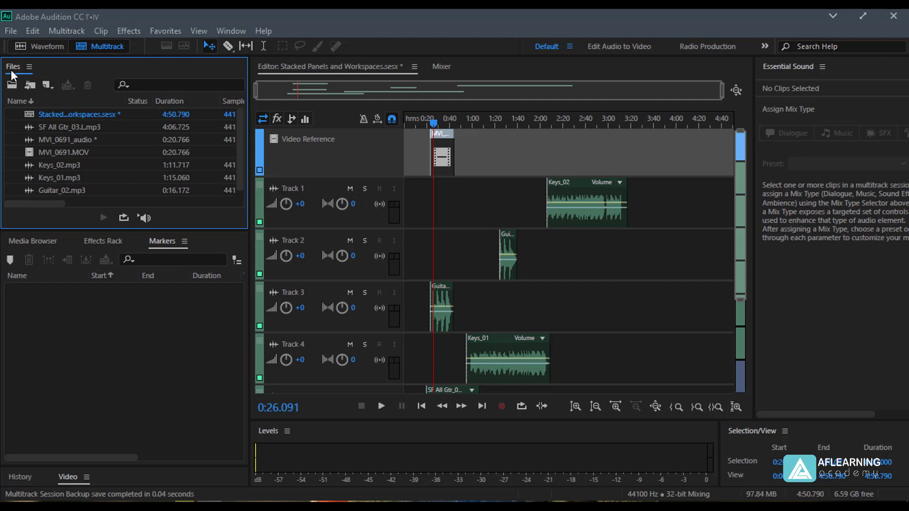
mouse_move(11, 72)
left_mouse_down()
mouse_move(30, 71)
mouse_move(14, 70)
left_mouse_up()
left_click(223, 30)
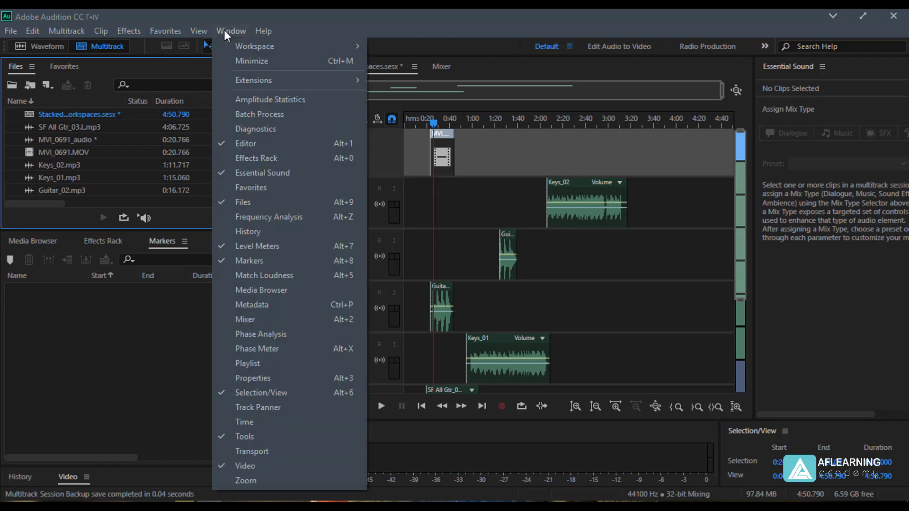
left_click(260, 380)
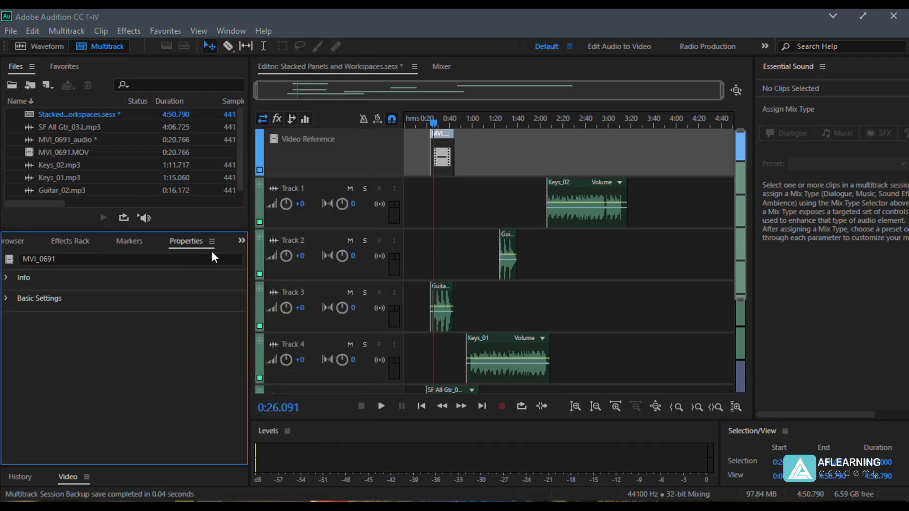
Step: Show the Mixer panel and return to the multitrack Editor
left_click(231, 29)
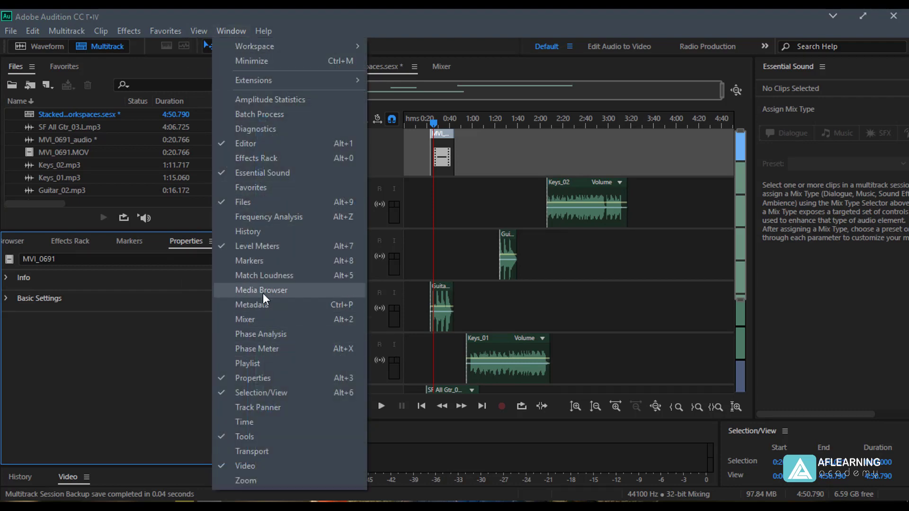
left_click(245, 320)
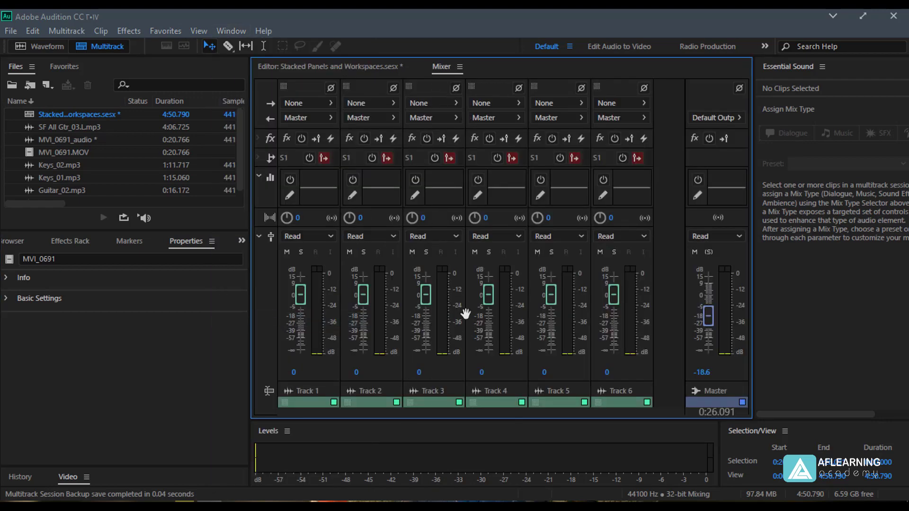
left_click(346, 66)
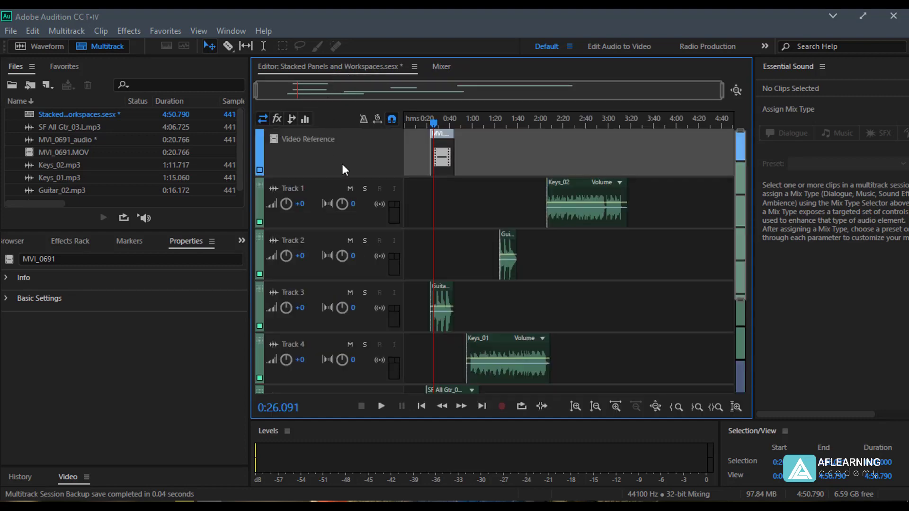
Step: Show the Time panel, check its panel group options, and close the panel
left_click(232, 33)
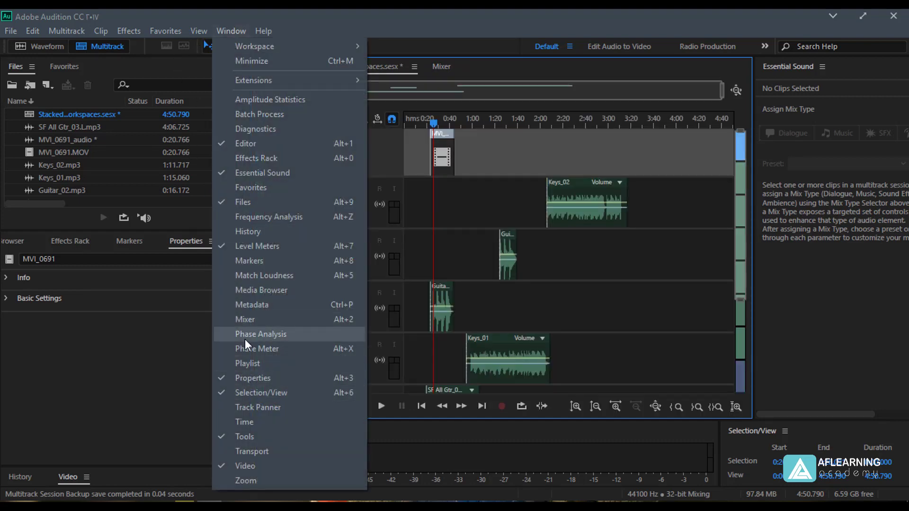
left_click(237, 422)
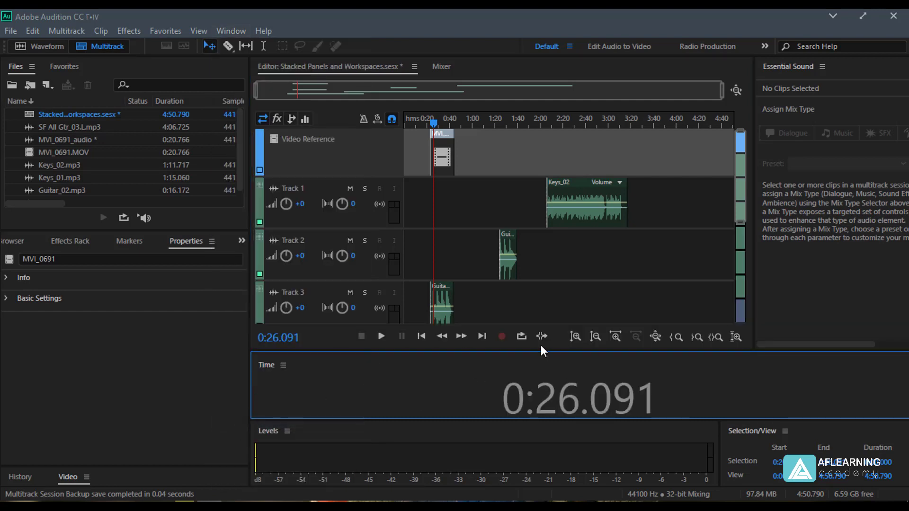
left_click(282, 365)
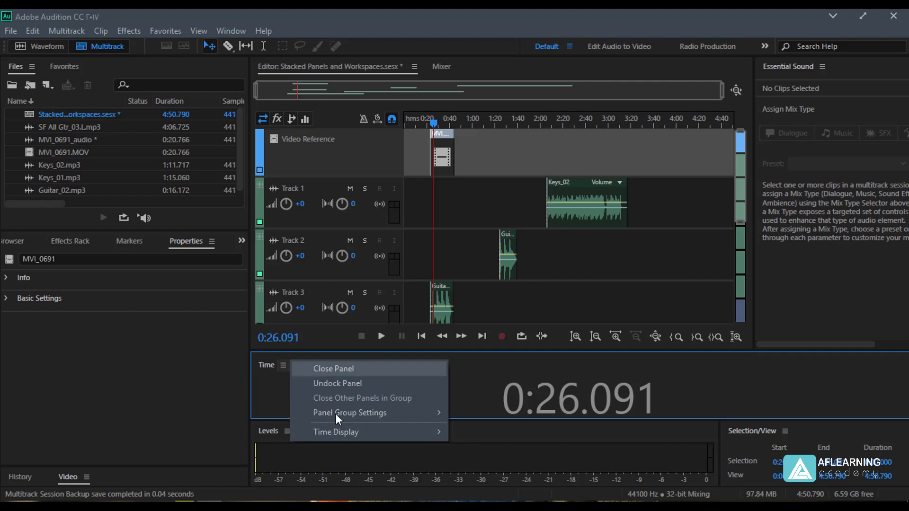
mouse_move(325, 416)
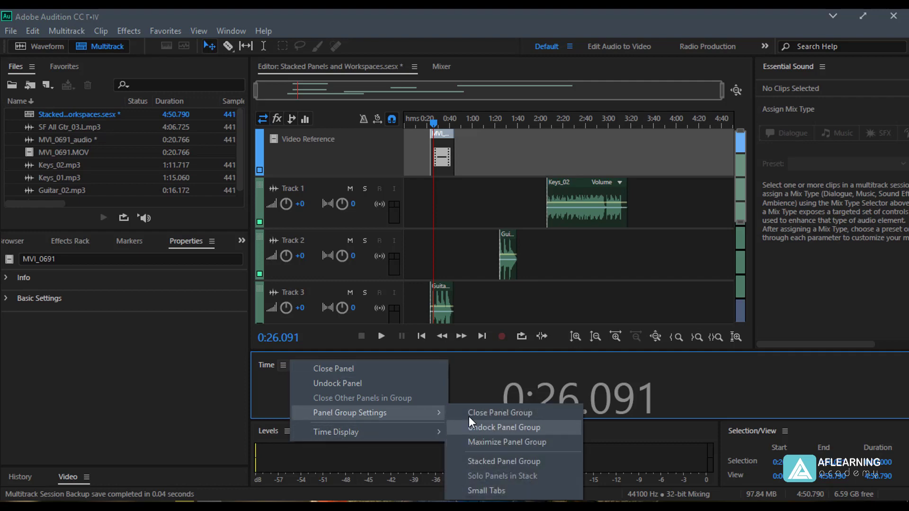
left_click(329, 381)
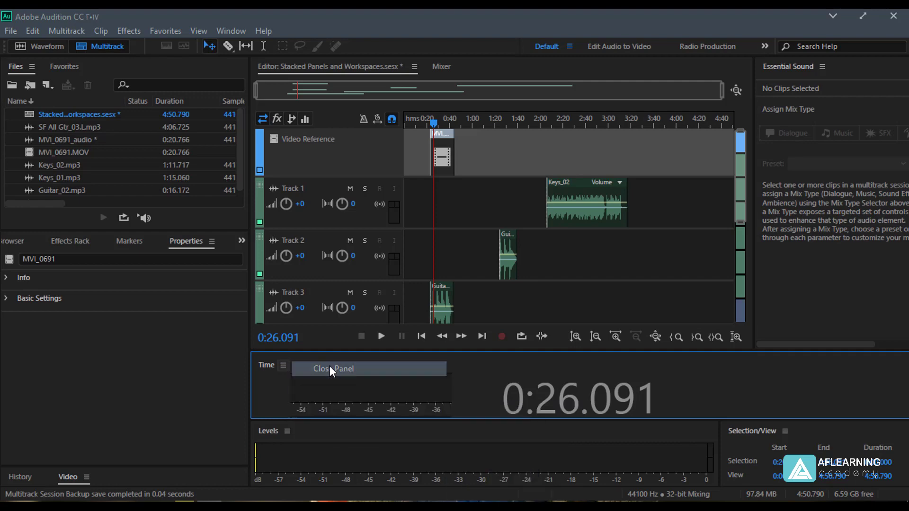
Step: Switch to the Edit Audio to Video workspace and play the session with the Video panel enlarged
left_click(162, 351)
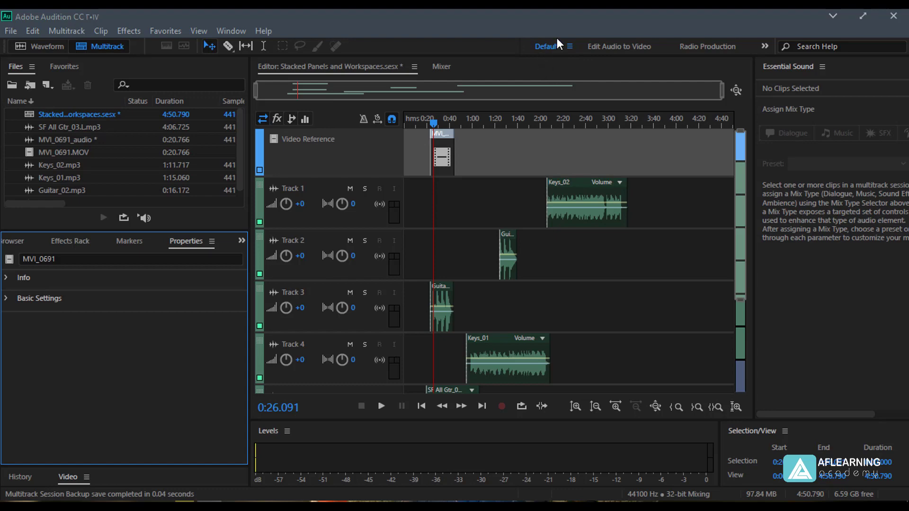
left_click(597, 47)
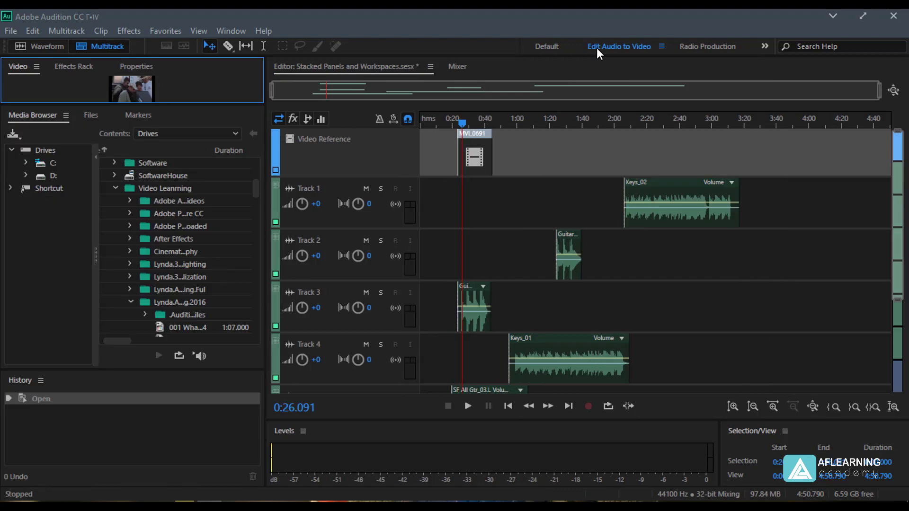
left_click_drag(97, 105, 98, 229)
left_click(466, 408)
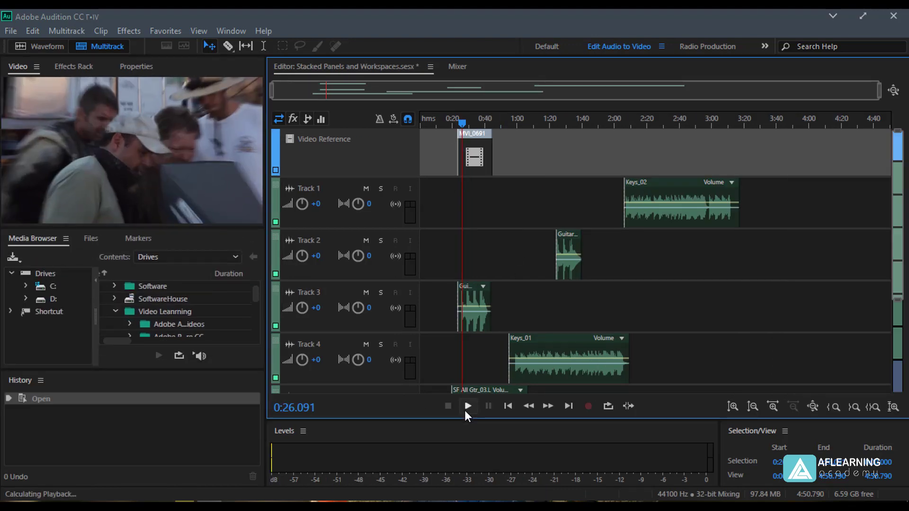
left_click(487, 407)
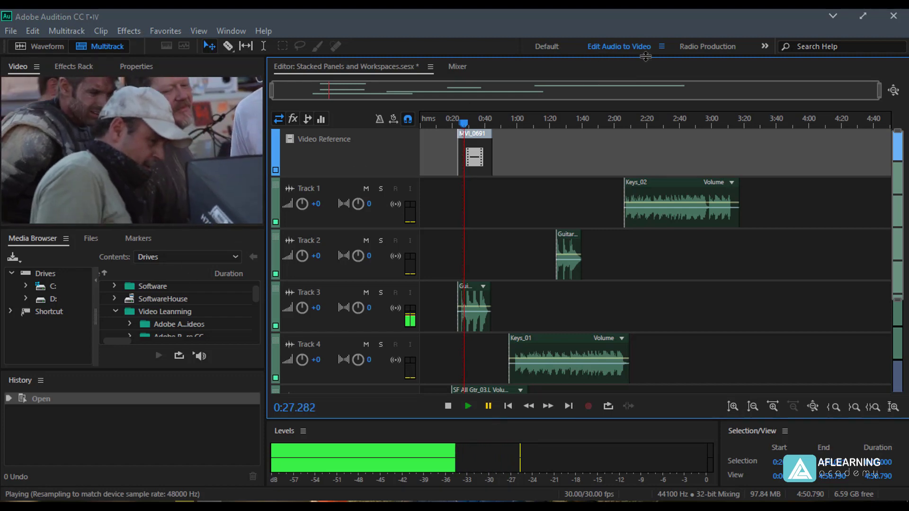
Step: View the Radio Production, Essential Video Mixing and Loudness workspaces, and return to the Default workspace
left_click(702, 48)
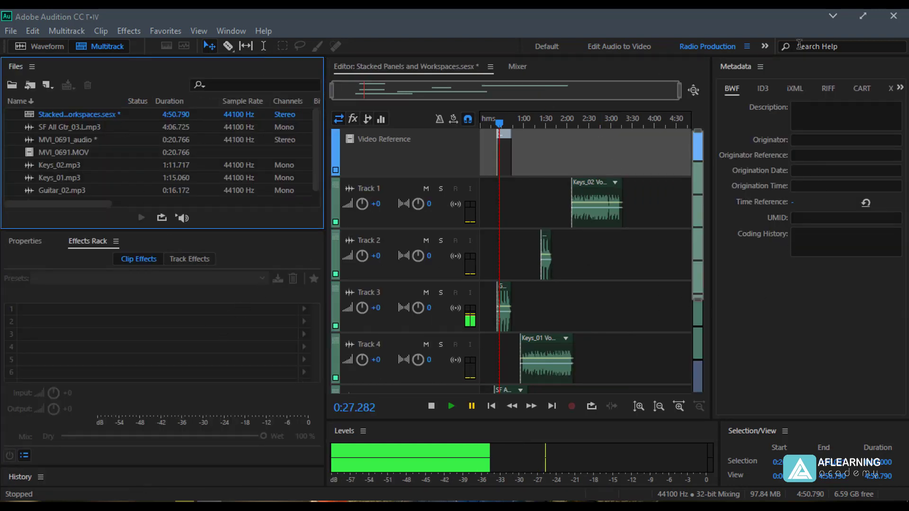
left_click(764, 47)
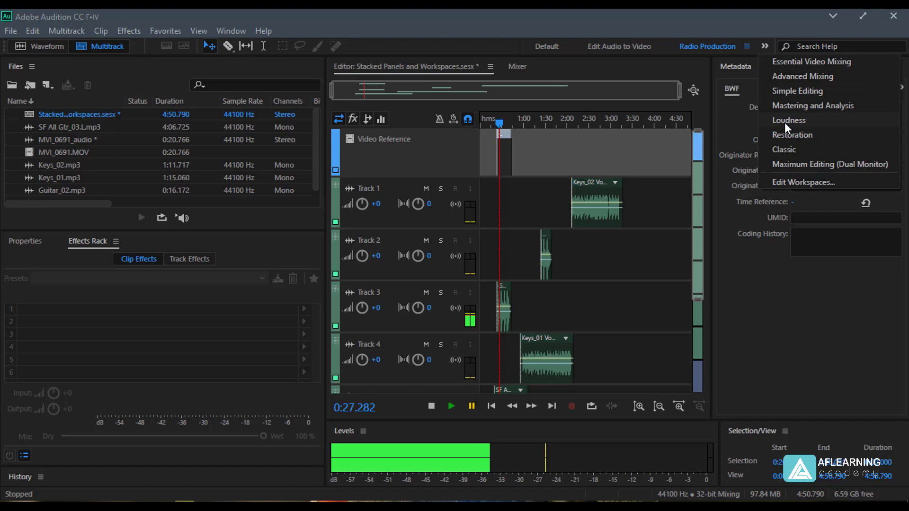
left_click(788, 64)
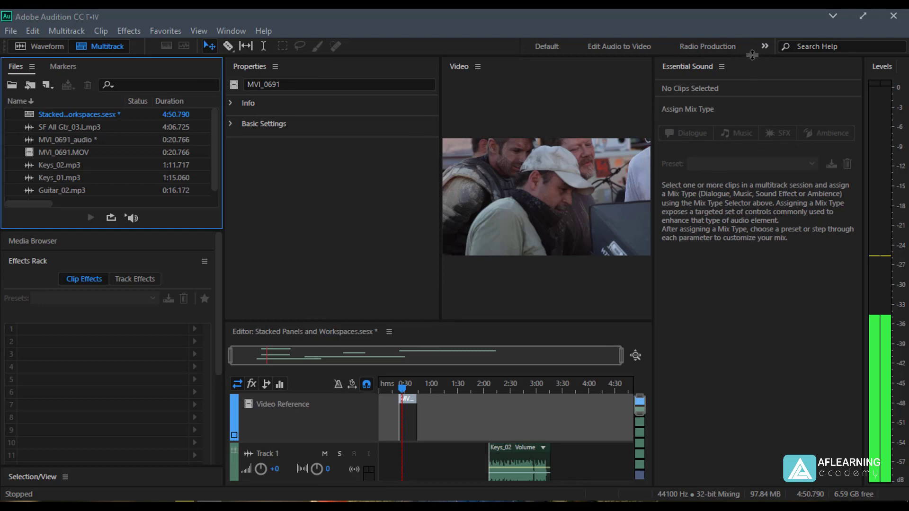
left_click(765, 45)
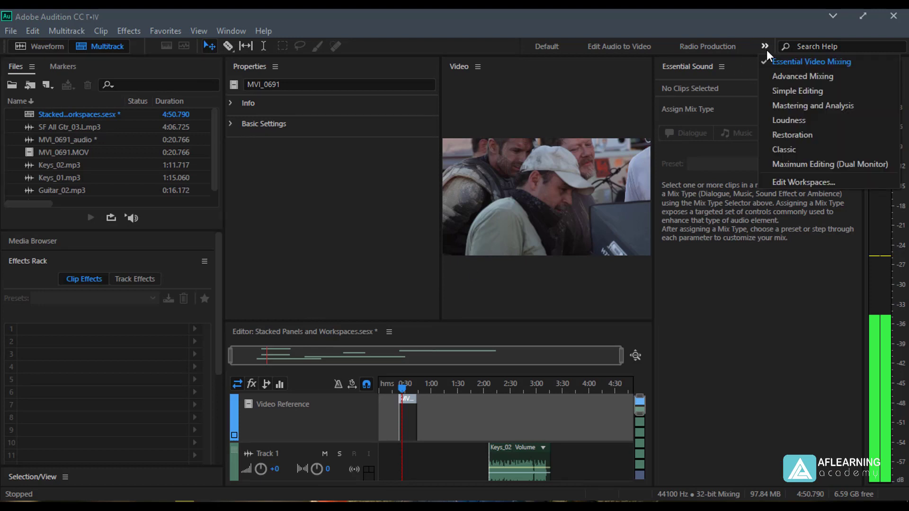
left_click(779, 118)
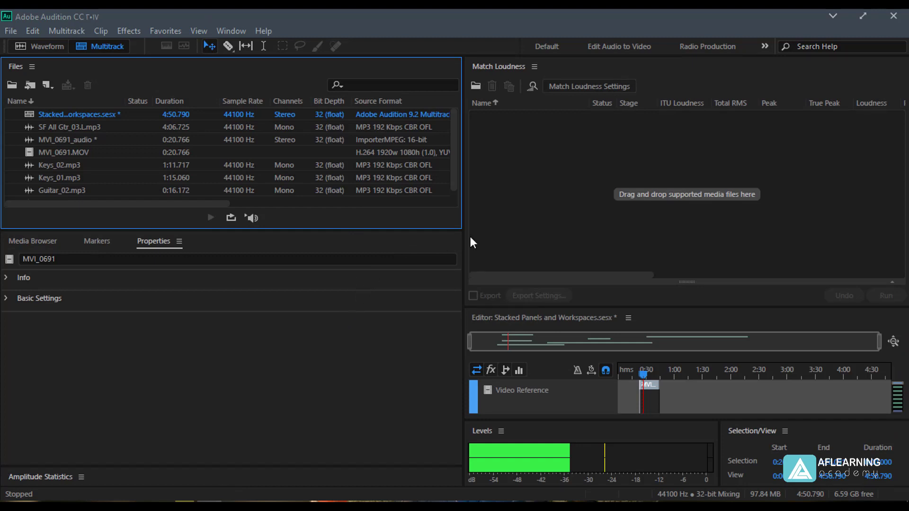
left_click(545, 45)
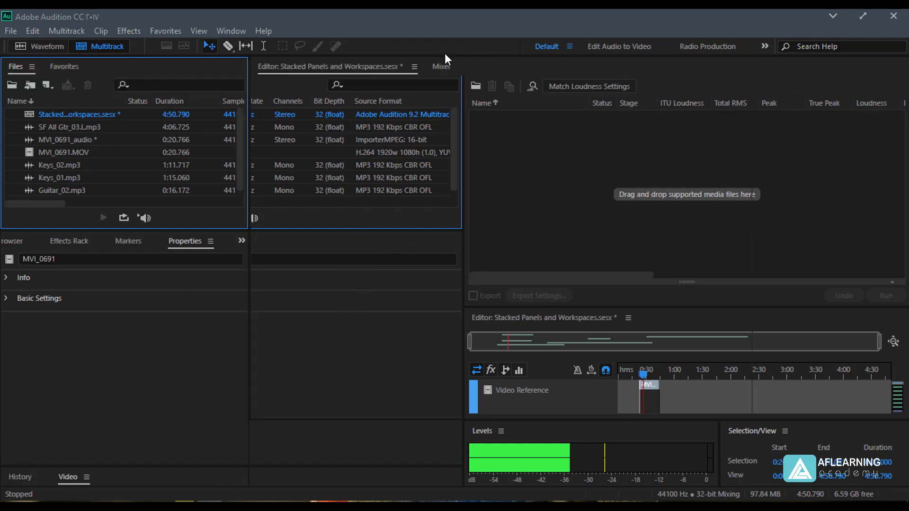
Step: Check the Default workspace's options, move the Markers panel into the Editor's group, and widen the Files and Properties panels
left_click(570, 46)
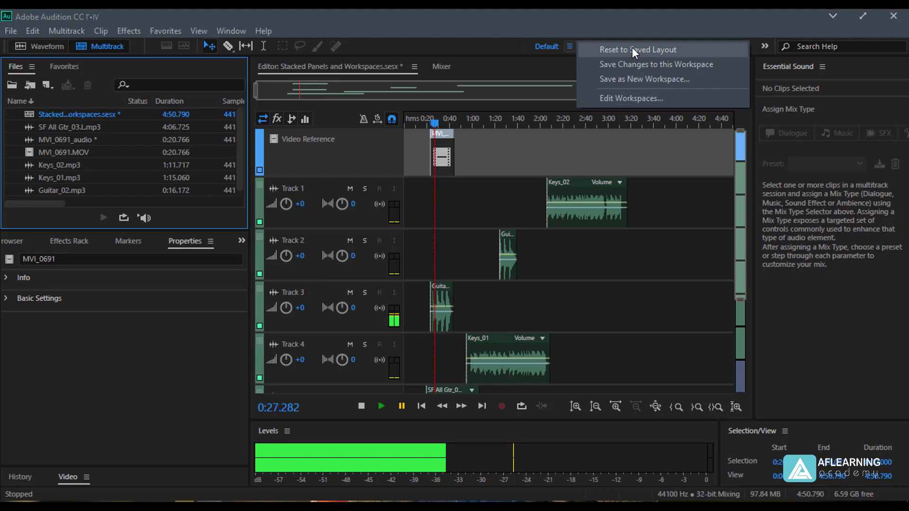
left_click(530, 146)
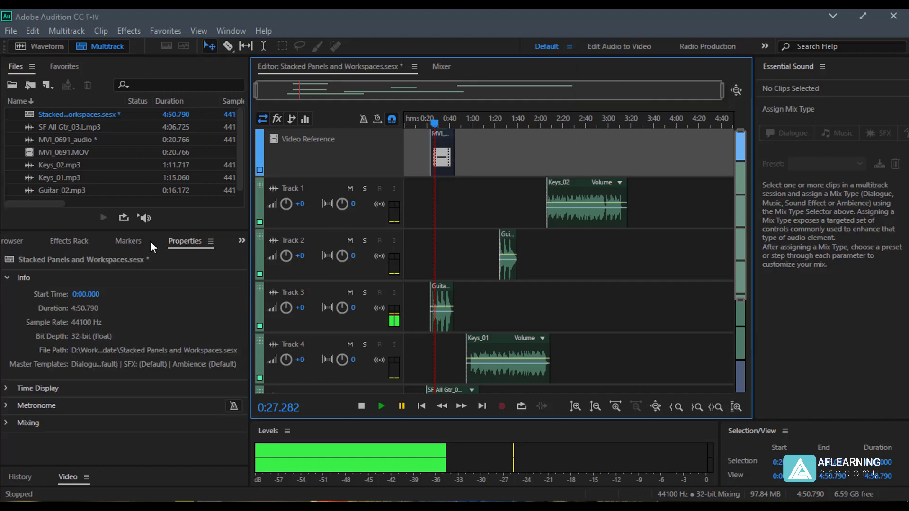
left_click(121, 240)
mouse_move(121, 239)
left_mouse_down()
mouse_move(142, 310)
mouse_move(413, 285)
mouse_move(542, 205)
mouse_move(653, 176)
left_mouse_up()
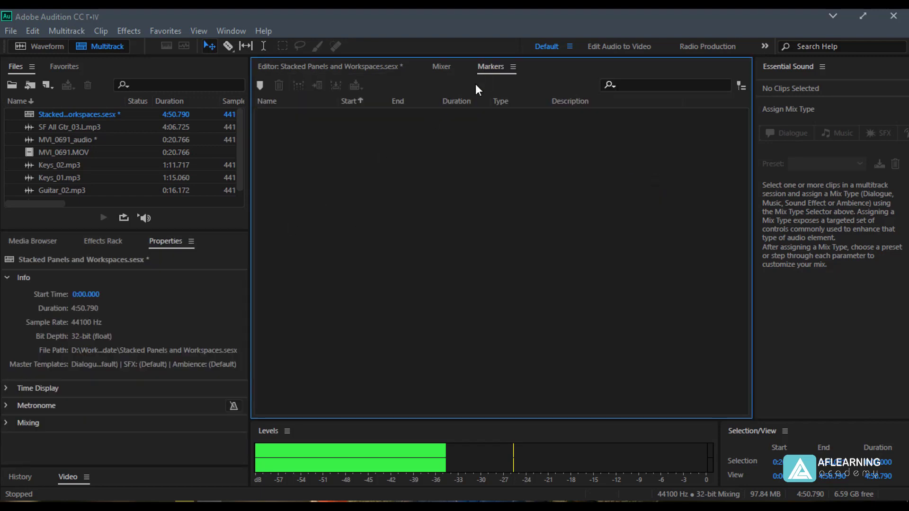
left_click_drag(249, 256, 365, 263)
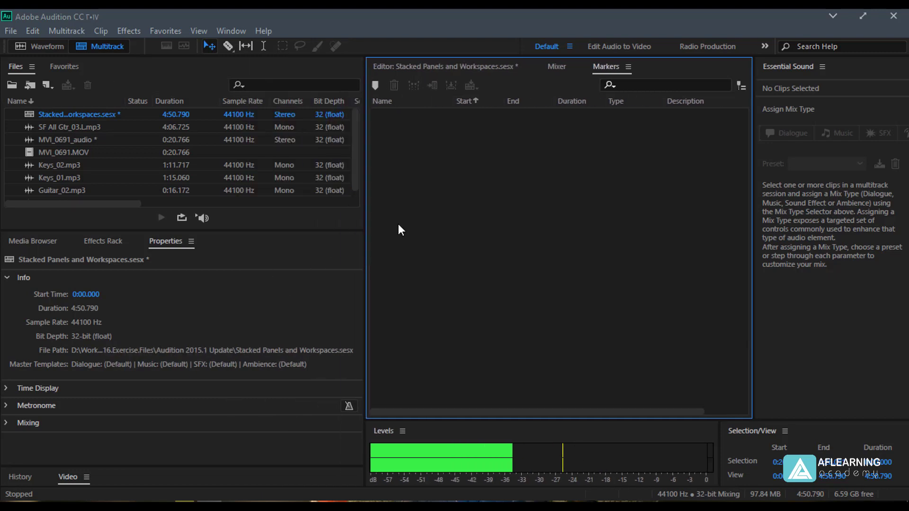
Step: Reset the Default workspace to its saved layout and look through the Effects Rack, Properties and Markers panels
left_click(569, 46)
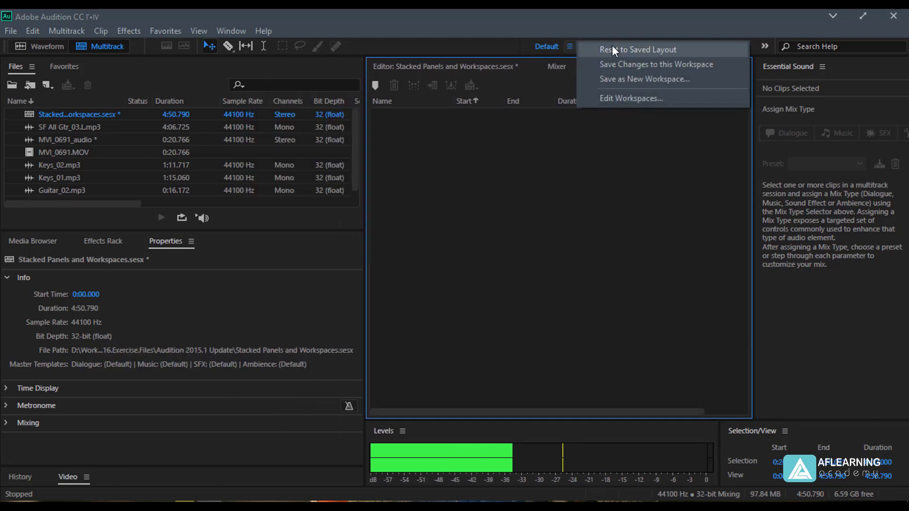
left_click(642, 48)
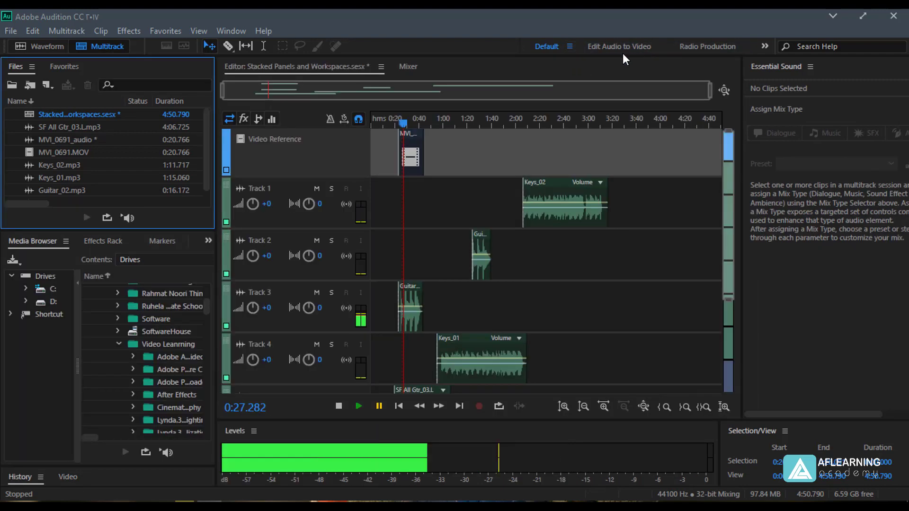
left_click(103, 240)
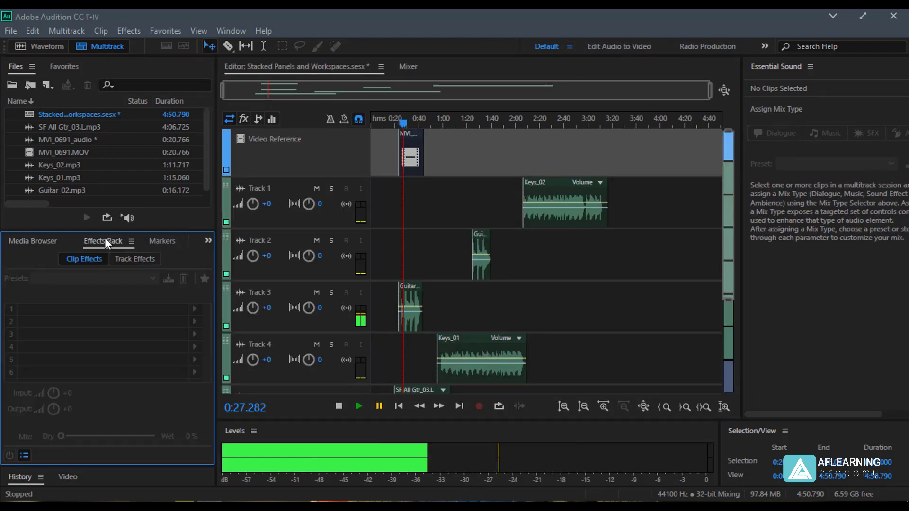
left_click(146, 240)
left_click(198, 241)
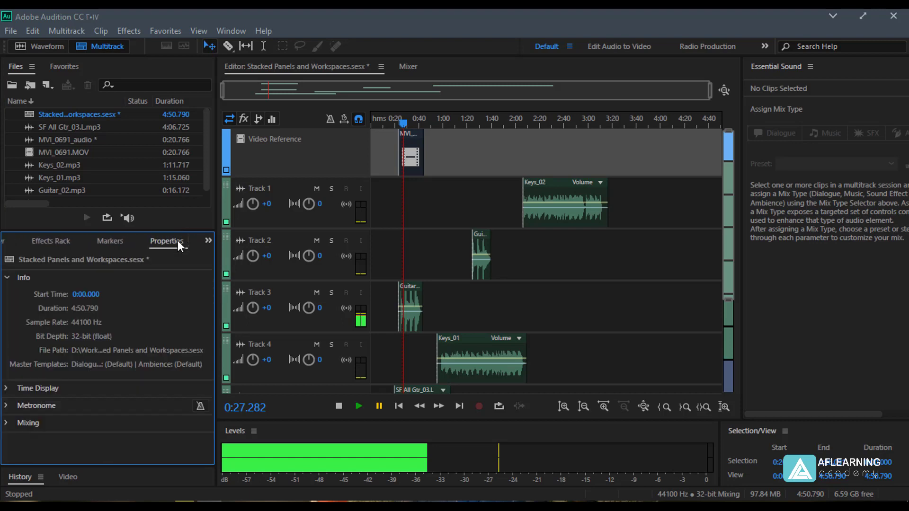
left_click(106, 238)
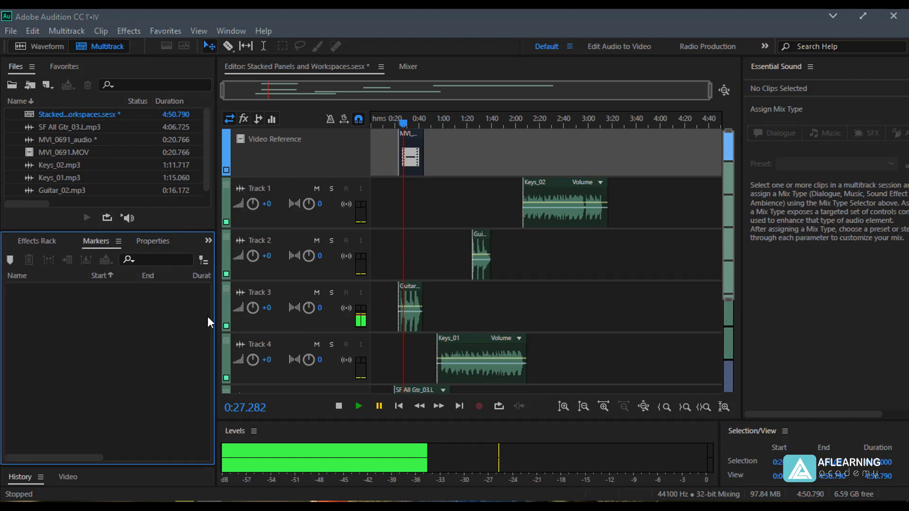
Step: Bring up the naming dialog for saving the layout as a new workspace, and cancel it
left_click(569, 45)
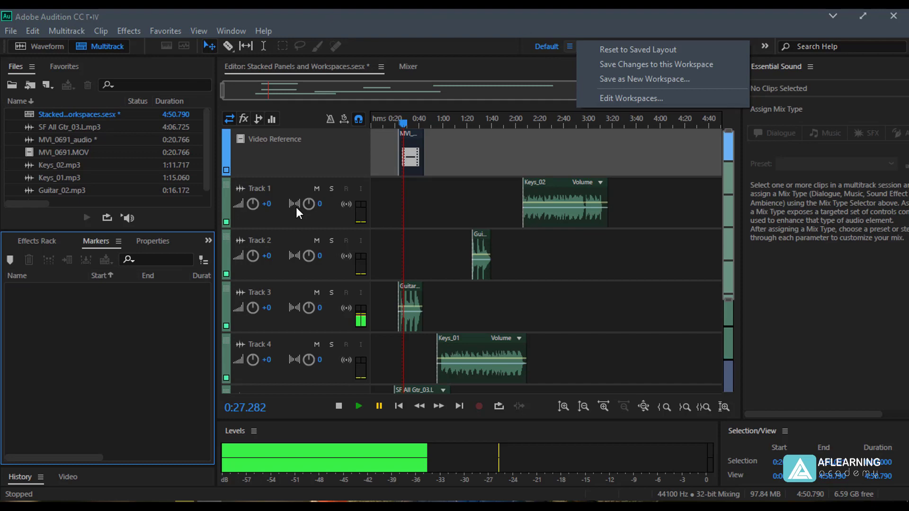
left_click(626, 79)
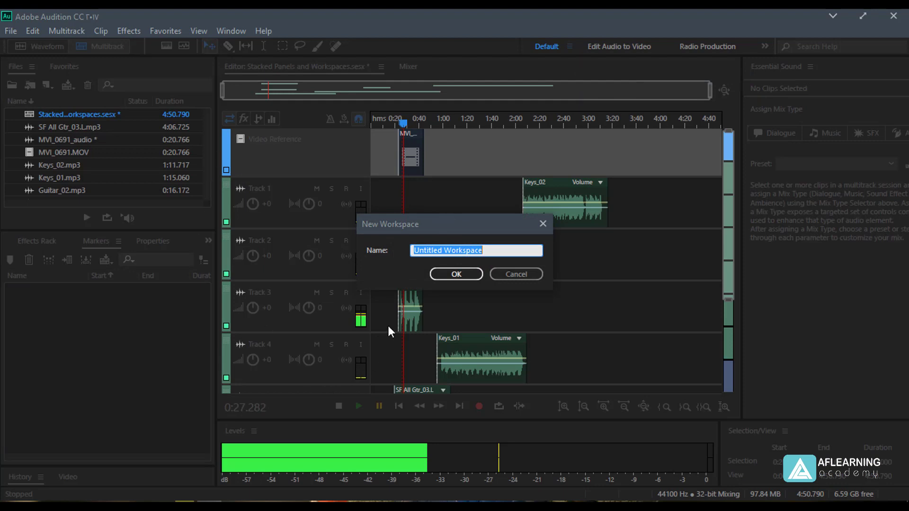
left_click(498, 274)
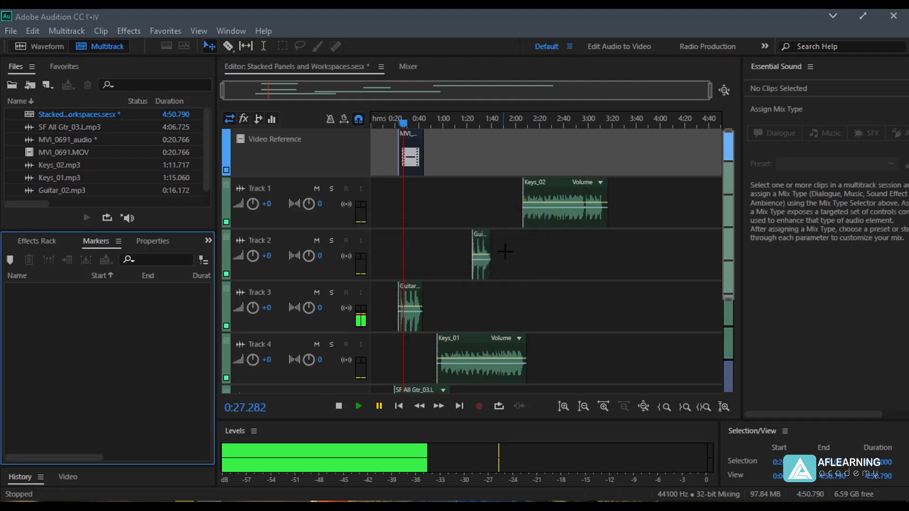
Step: Open the workspace editing dialog and review its Bar, Overflow Menu and Do Not Show sections
left_click(569, 45)
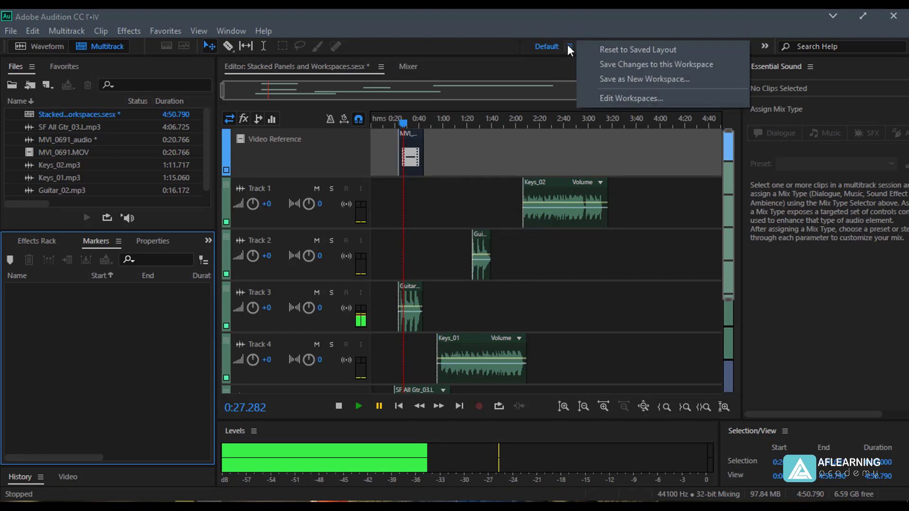
left_click(605, 97)
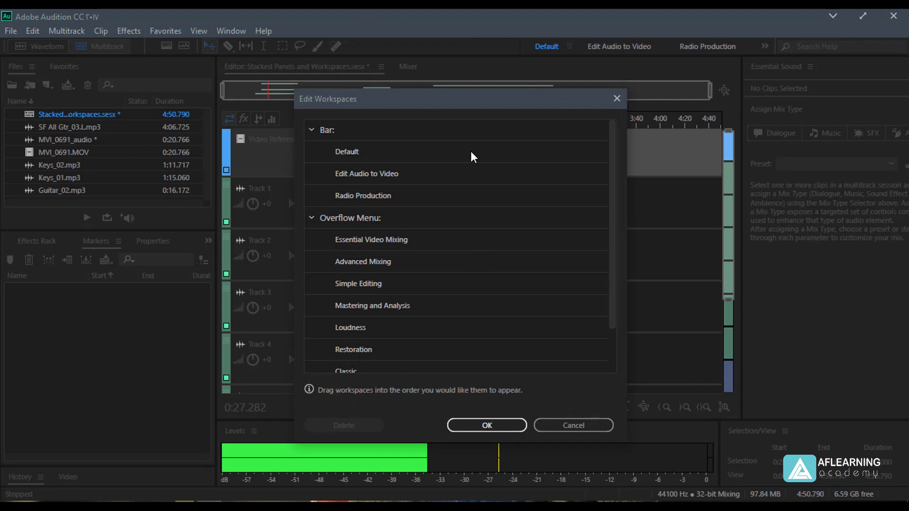
scroll(360, 246, "down", 2)
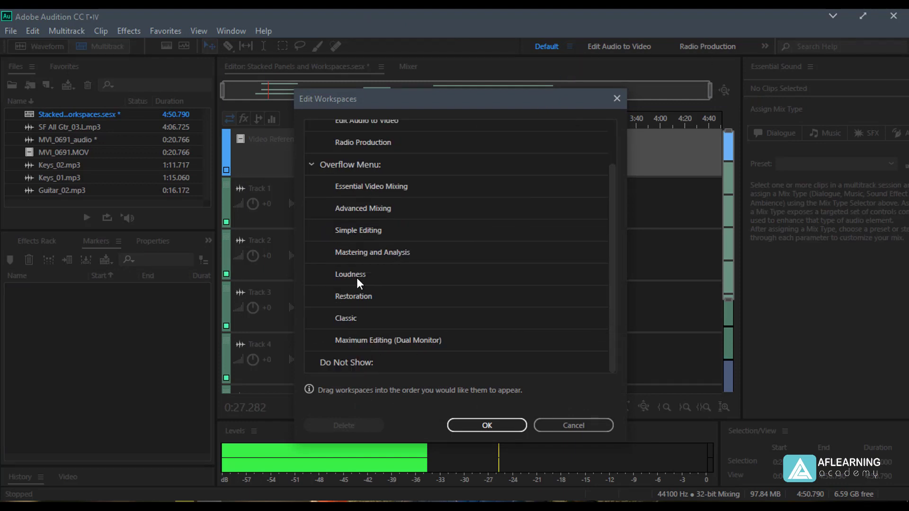
scroll(349, 245, "up", 2)
scroll(342, 259, "down", 2)
left_click(346, 274)
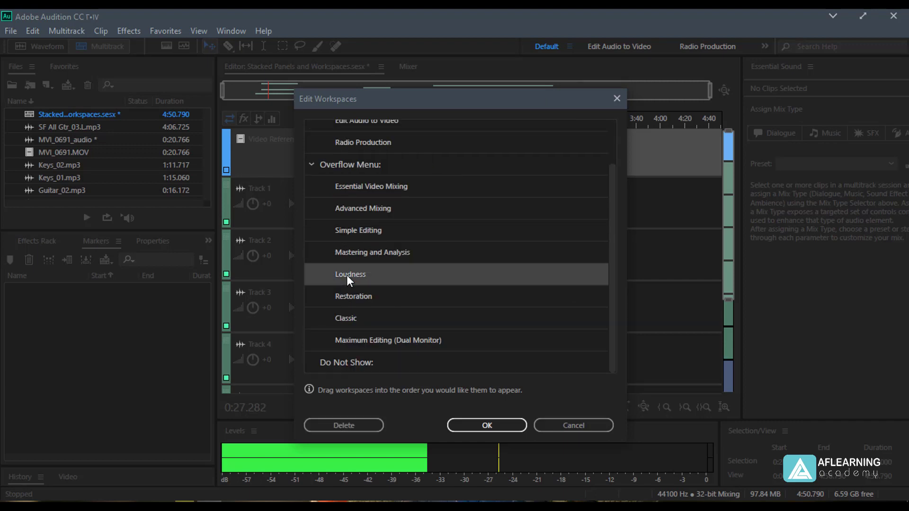
Step: Open the names of the Edit Audio to Video and Radio Production workspaces for editing
scroll(368, 201, "up", 1)
left_click(357, 174)
left_click(357, 174)
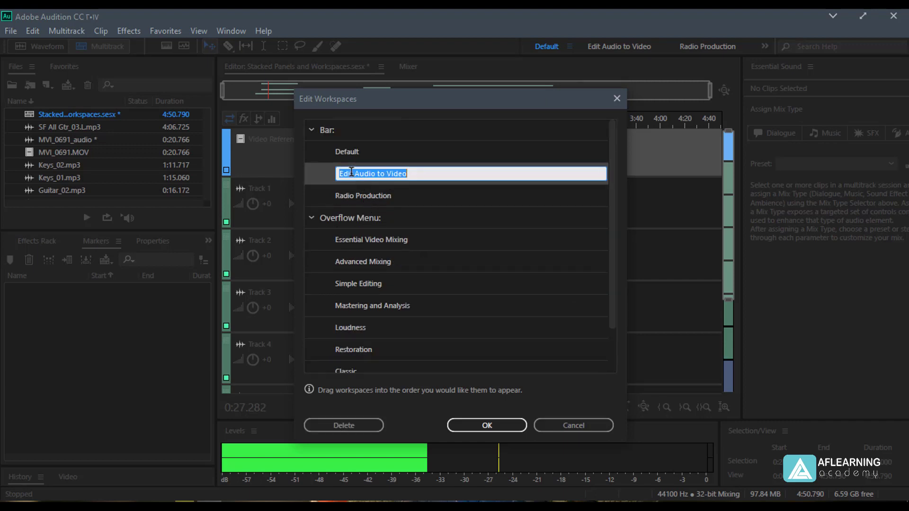
left_click(347, 196)
left_click(347, 196)
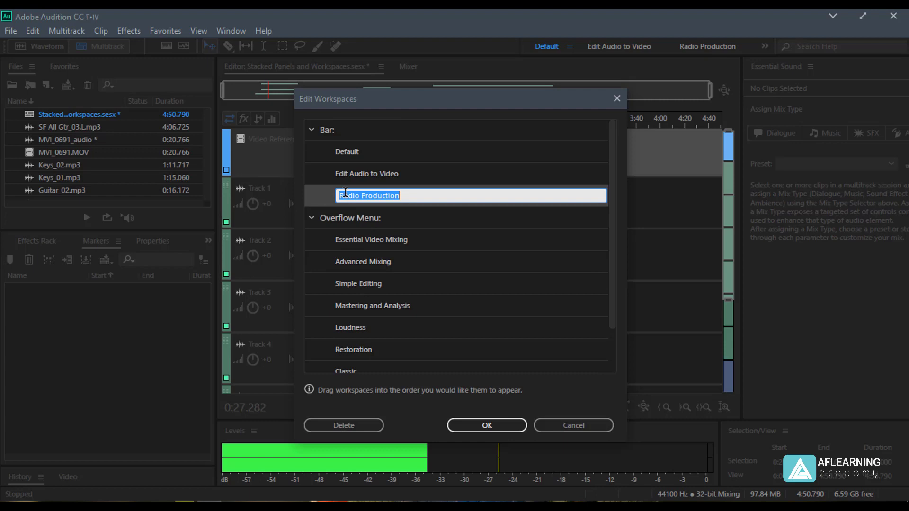
Step: Move the Advanced Mixing workspace below Restoration in the list, and cancel the workspace edits
left_click(357, 290)
left_click_drag(353, 258, 353, 348)
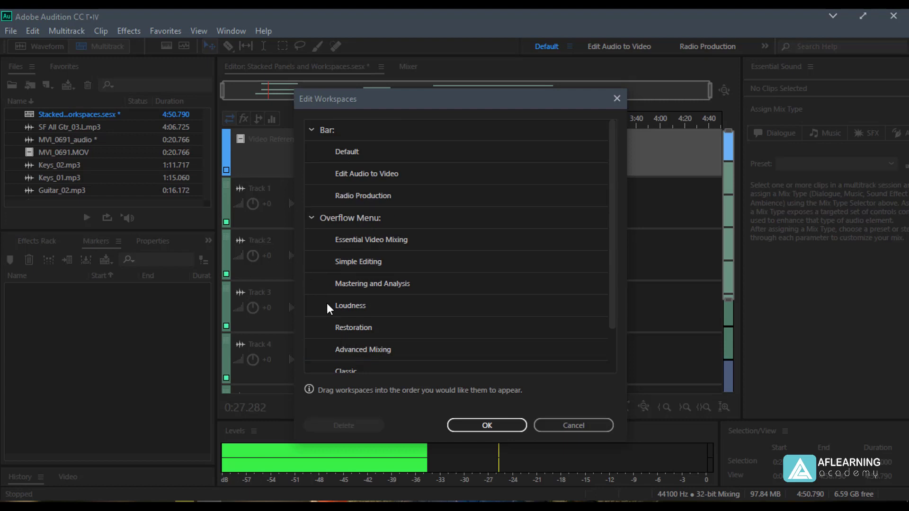
left_click(353, 311)
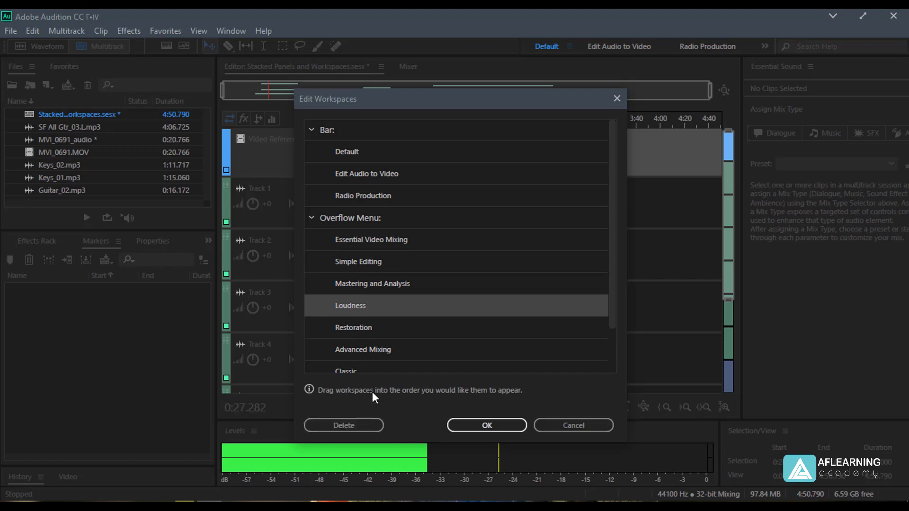
left_click(570, 427)
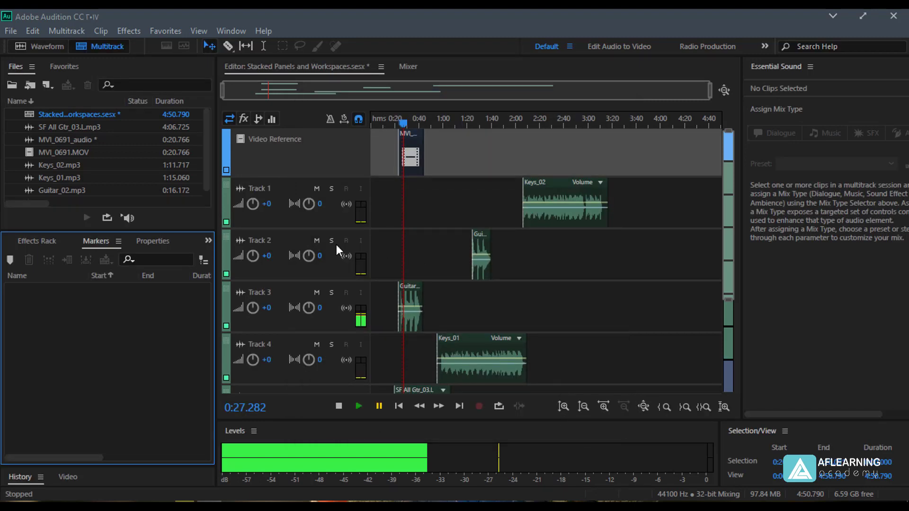
Step: Examine the list of available workspaces and the commands for resetting, saving and editing them, without choosing any
left_click(218, 30)
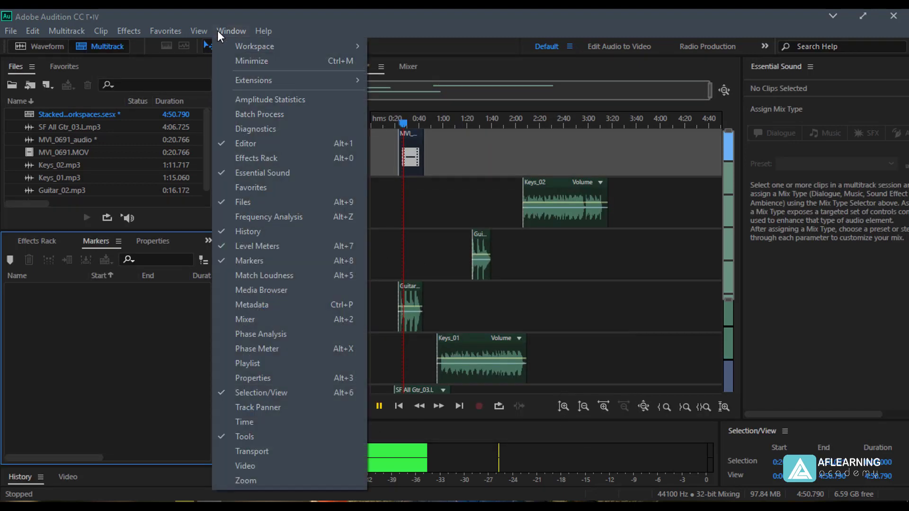
mouse_move(243, 51)
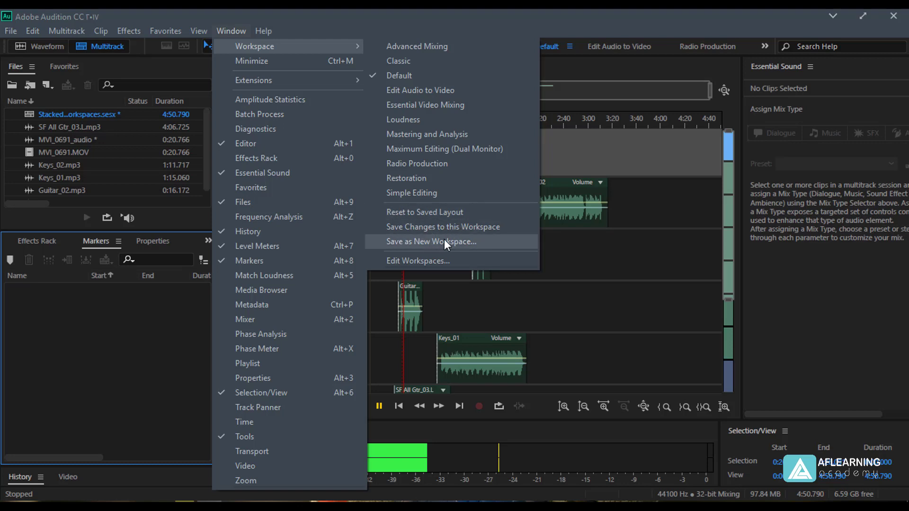
left_click(588, 258)
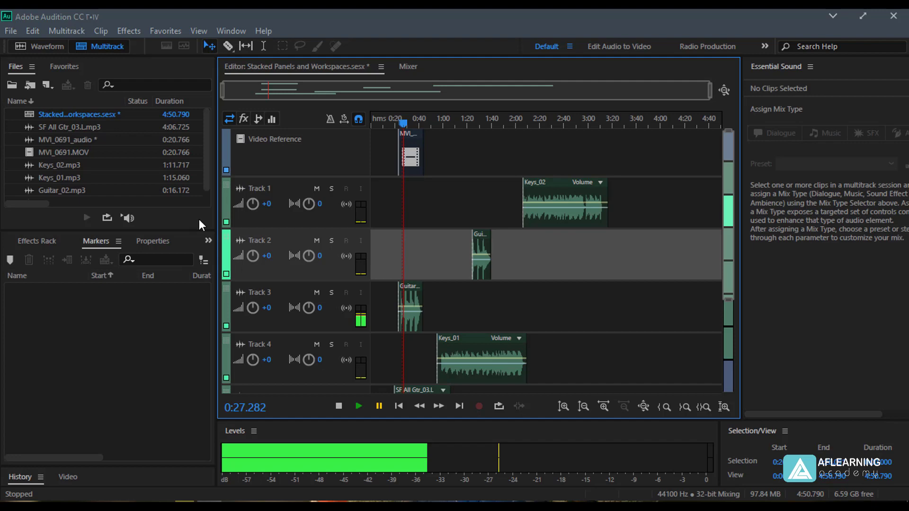
Step: Make the Files panel taller and adjust the width of the Files and Markers panels against the Editor
left_click_drag(216, 193, 279, 198)
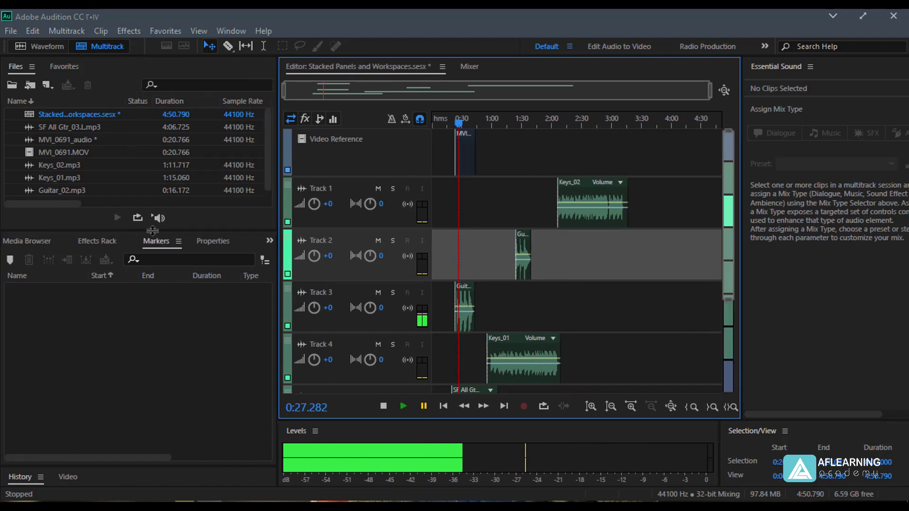
left_click_drag(152, 230, 123, 250)
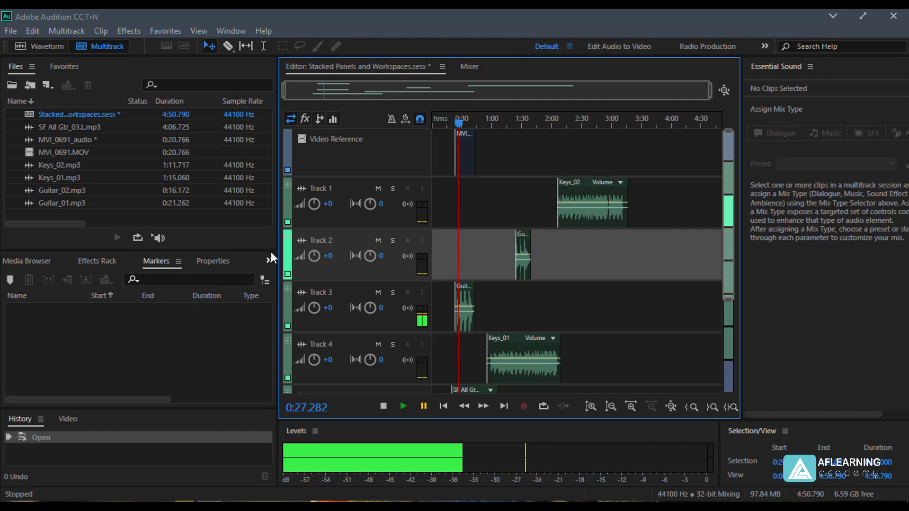
left_click_drag(275, 254, 214, 255)
Step: Adjust the borders between the Editor, Essential Sound and Levels panels, and reduce the History panel's height
mouse_move(732, 275)
left_mouse_down()
mouse_move(743, 272)
mouse_move(371, 272)
mouse_move(724, 272)
left_mouse_up()
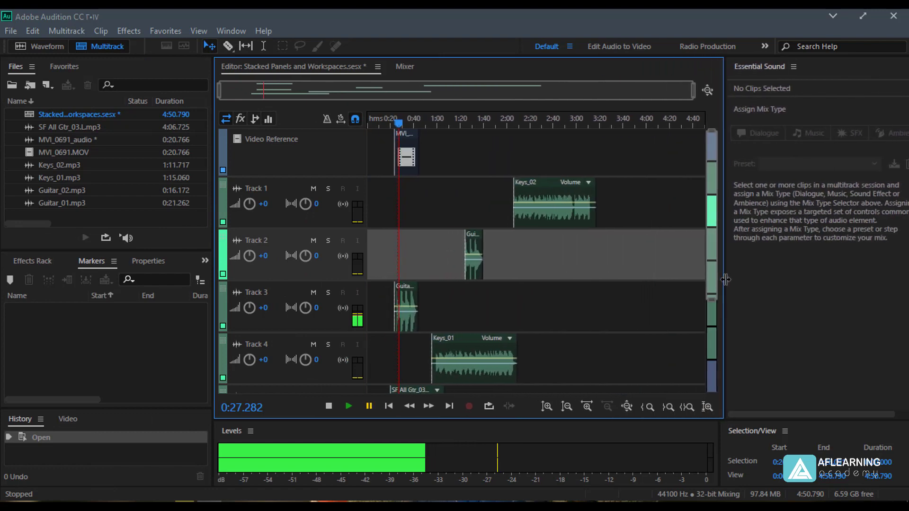
left_click_drag(430, 422, 423, 442)
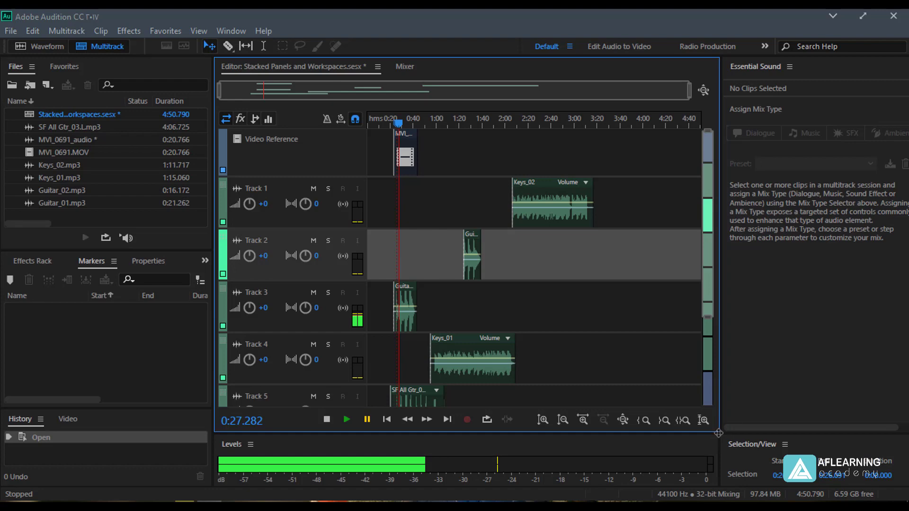
mouse_move(718, 433)
left_mouse_down()
mouse_move(717, 365)
mouse_move(585, 185)
mouse_move(717, 312)
mouse_move(717, 435)
mouse_move(706, 275)
mouse_move(604, 138)
mouse_move(587, 76)
mouse_move(590, 113)
mouse_move(817, 261)
mouse_move(739, 403)
mouse_move(781, 284)
mouse_move(797, 336)
mouse_move(829, 268)
mouse_move(520, 440)
mouse_move(518, 386)
mouse_move(331, 362)
mouse_move(284, 369)
mouse_move(407, 379)
mouse_move(212, 410)
mouse_move(223, 253)
mouse_move(225, 310)
mouse_move(284, 374)
mouse_move(781, 416)
mouse_move(825, 478)
mouse_move(753, 476)
mouse_move(746, 390)
mouse_move(745, 442)
mouse_move(730, 432)
left_mouse_up()
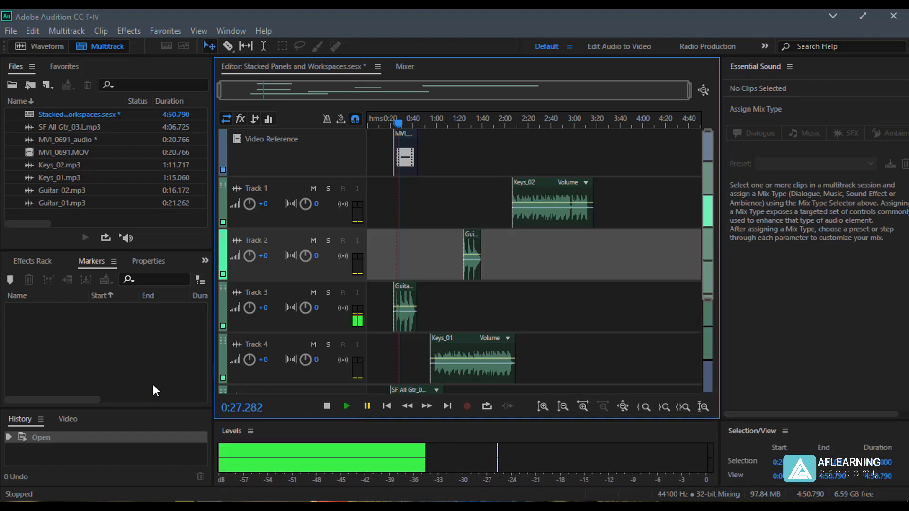
left_click_drag(138, 409, 143, 457)
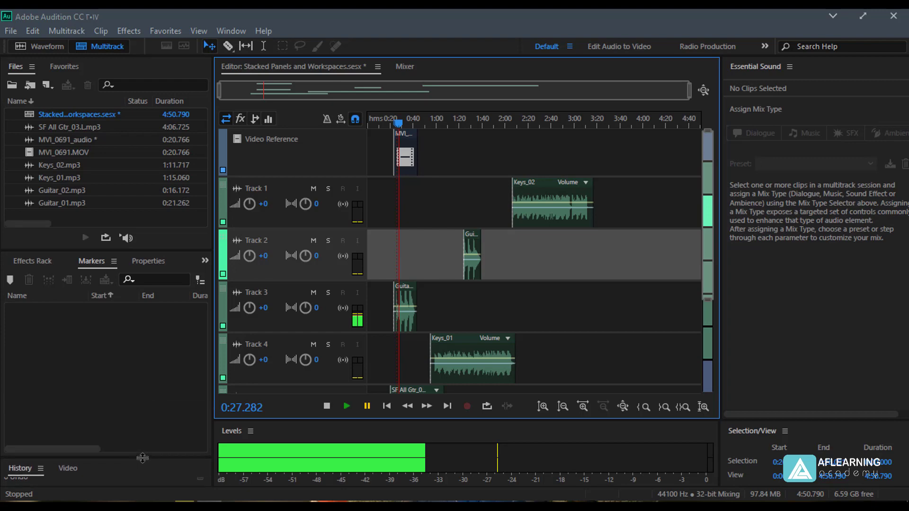